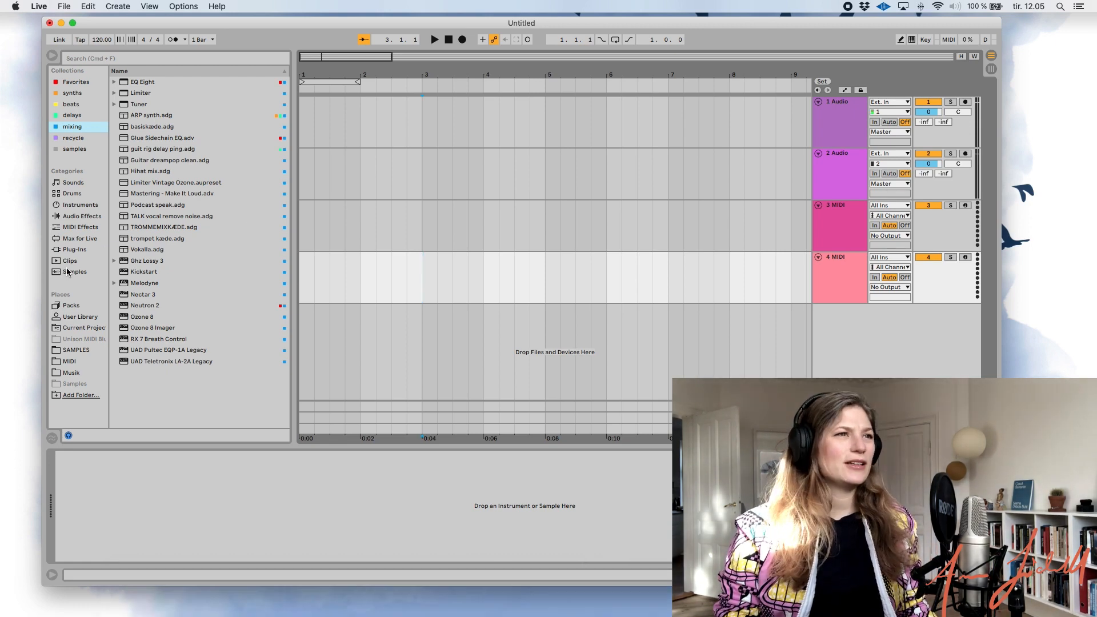
Browse the sound and drum categories, load the 909 Core Kit onto the third track, and audition its kick.
{"action": "left_click", "coordinate": [89, 181]}
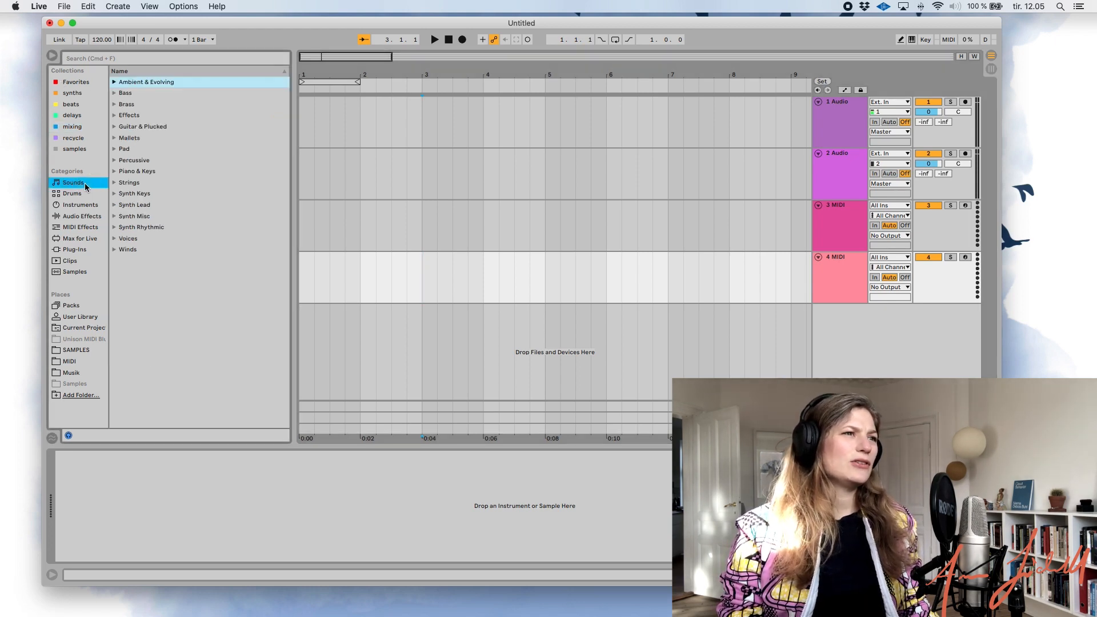
{"action": "left_click", "coordinate": [83, 194]}
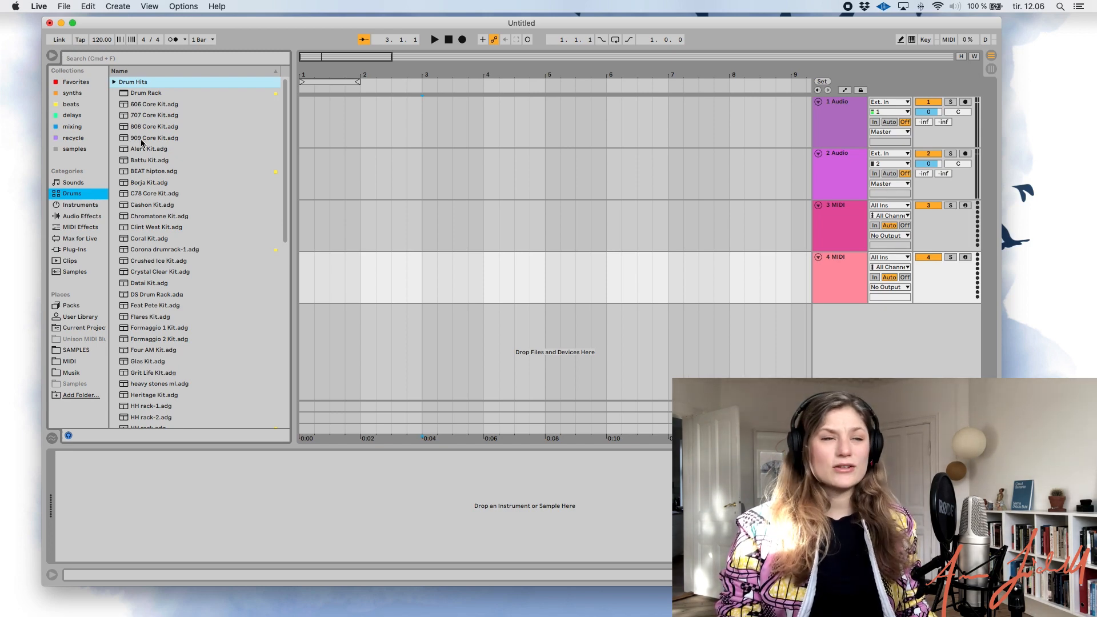
{"action": "mouse_move", "coordinate": [137, 142]}
{"action": "left_mouse_down"}
{"action": "mouse_move", "coordinate": [404, 152]}
{"action": "mouse_move", "coordinate": [137, 131]}
{"action": "left_mouse_up"}
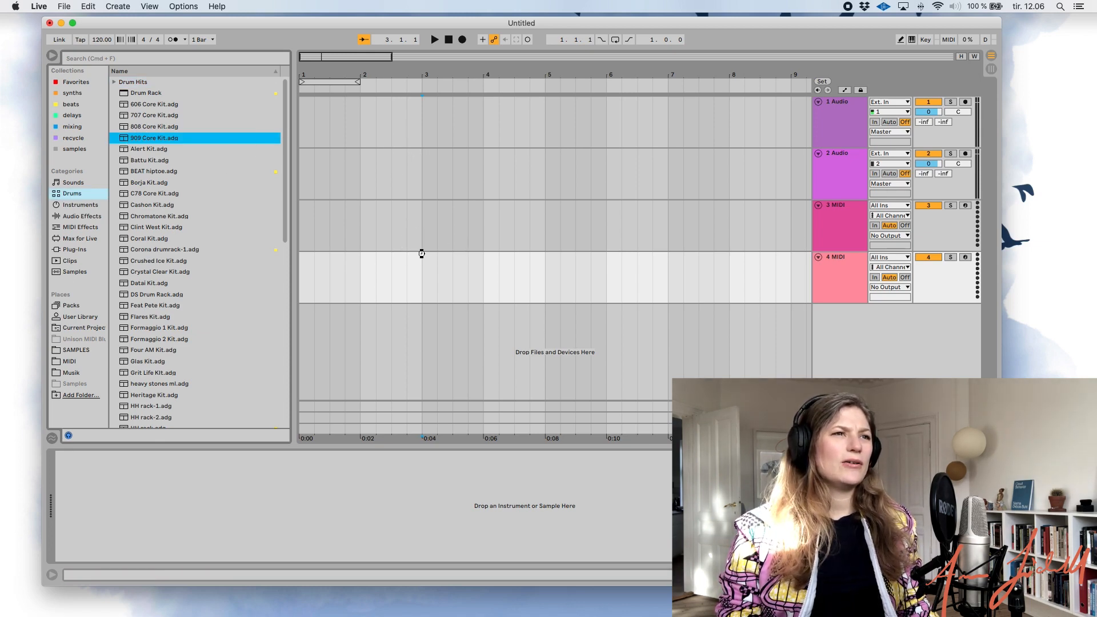
{"action": "left_click_drag", "start_coordinate": [422, 253], "coordinate": [316, 256]}
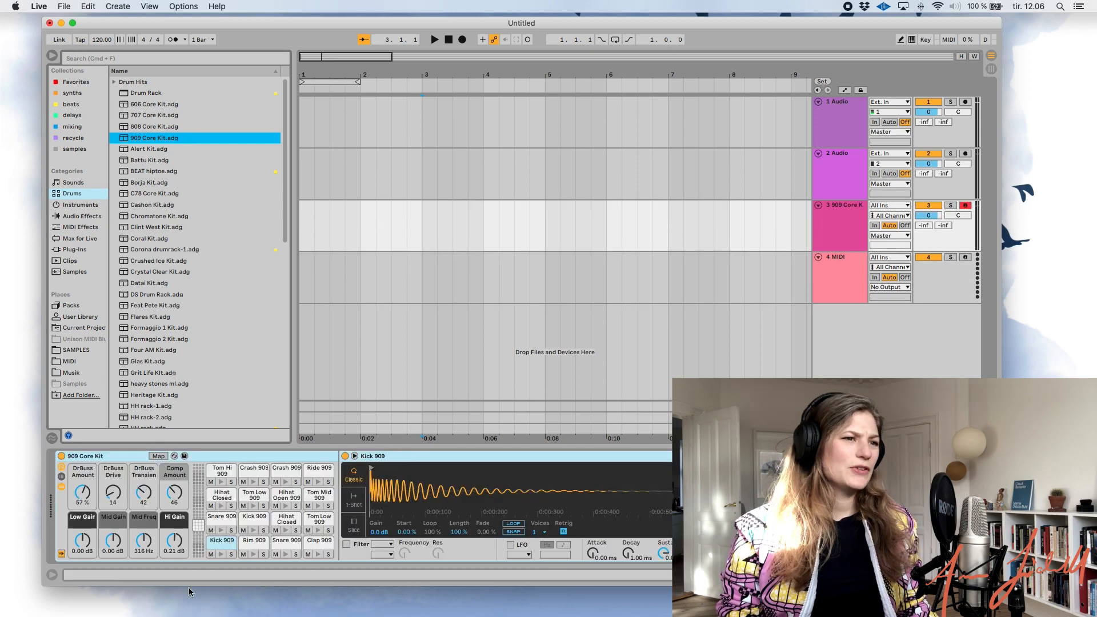
{"action": "left_click", "coordinate": [222, 554]}
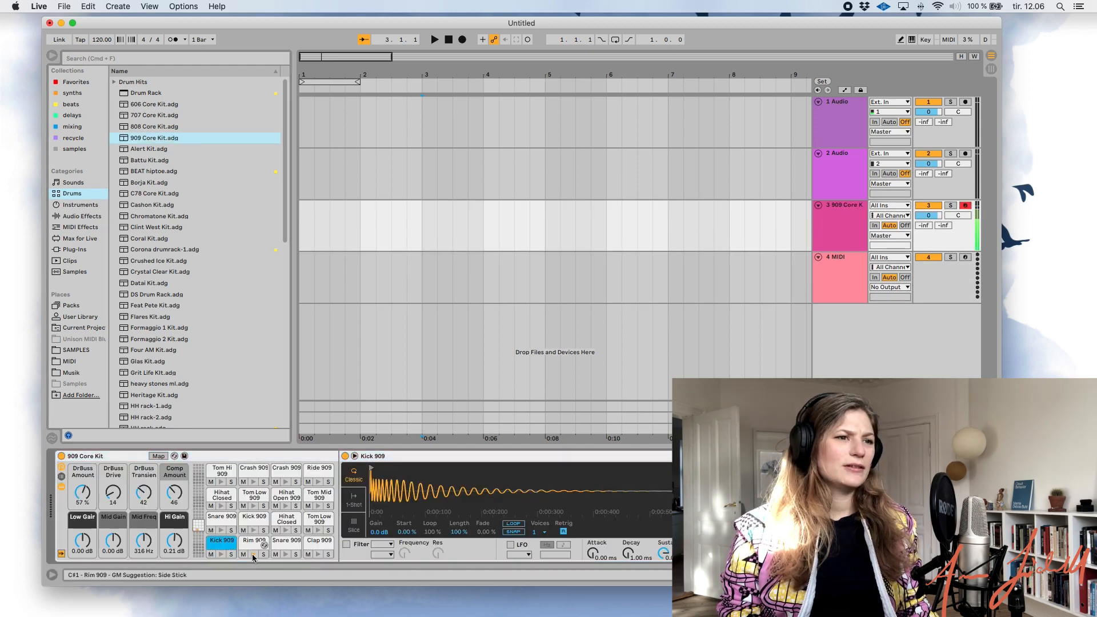
Add an EQ Eight audio effect to the 909 Core Kit track.
{"action": "left_click", "coordinate": [81, 216]}
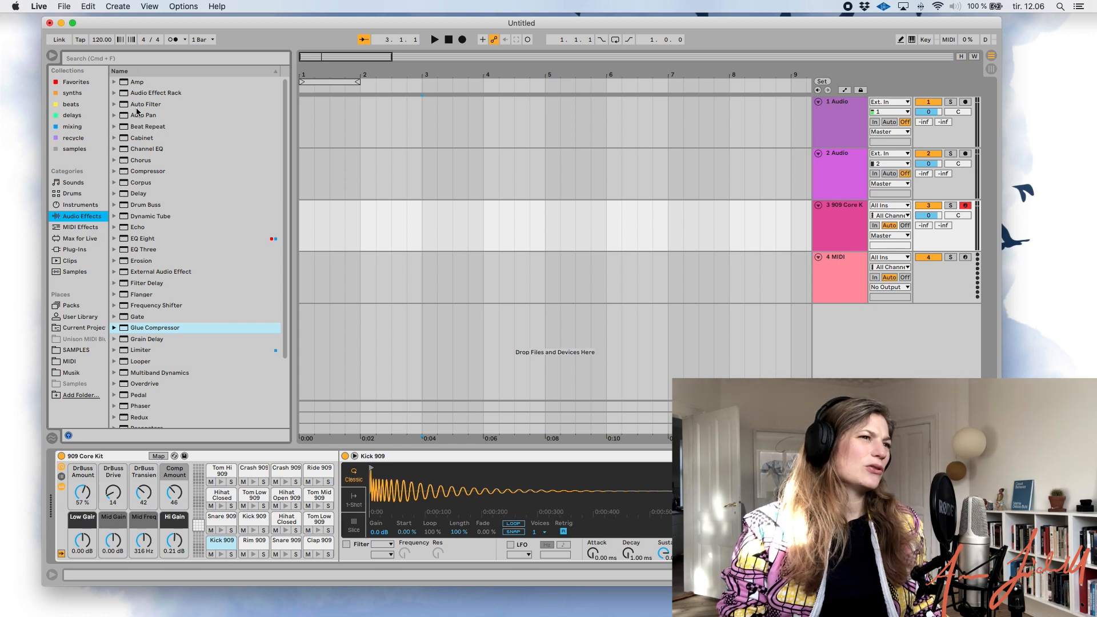
{"action": "left_click_drag", "start_coordinate": [130, 239], "coordinate": [440, 243]}
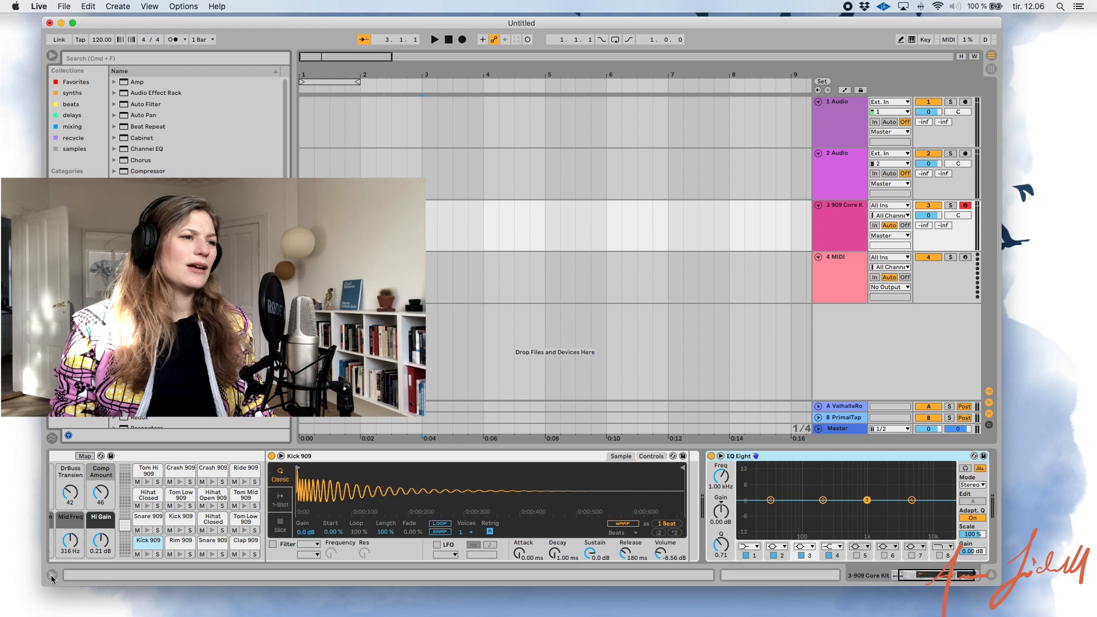
Expand the EQ Eight display, pull its first band to 56.9 Hz at -4.69 dB, and switch the device off.
{"action": "left_click", "coordinate": [720, 456]}
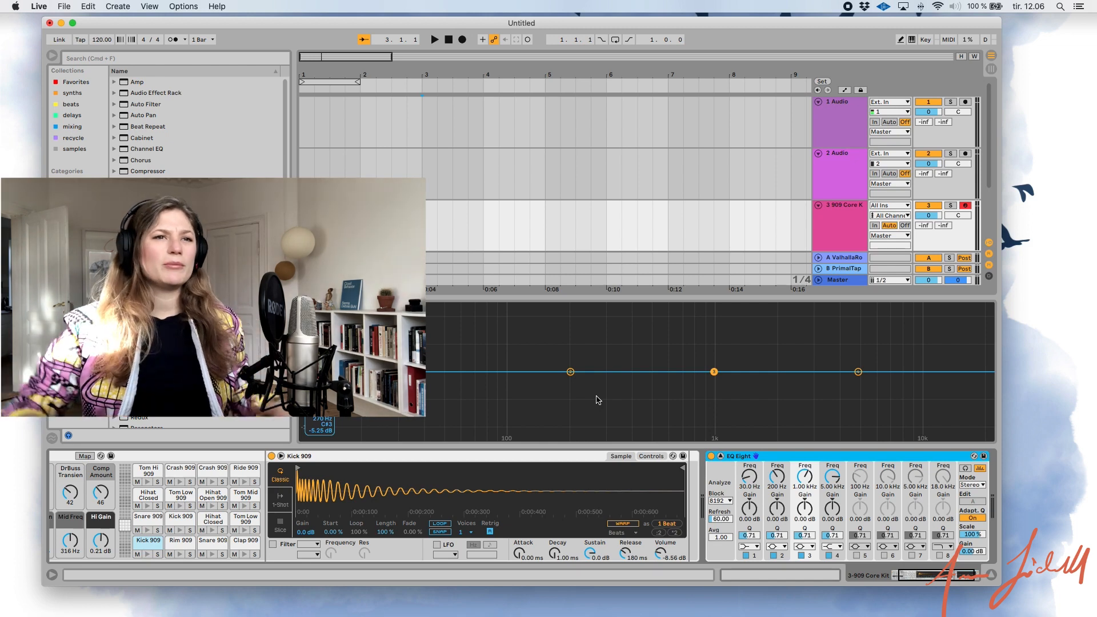
{"action": "left_click_drag", "start_coordinate": [398, 371], "coordinate": [458, 392]}
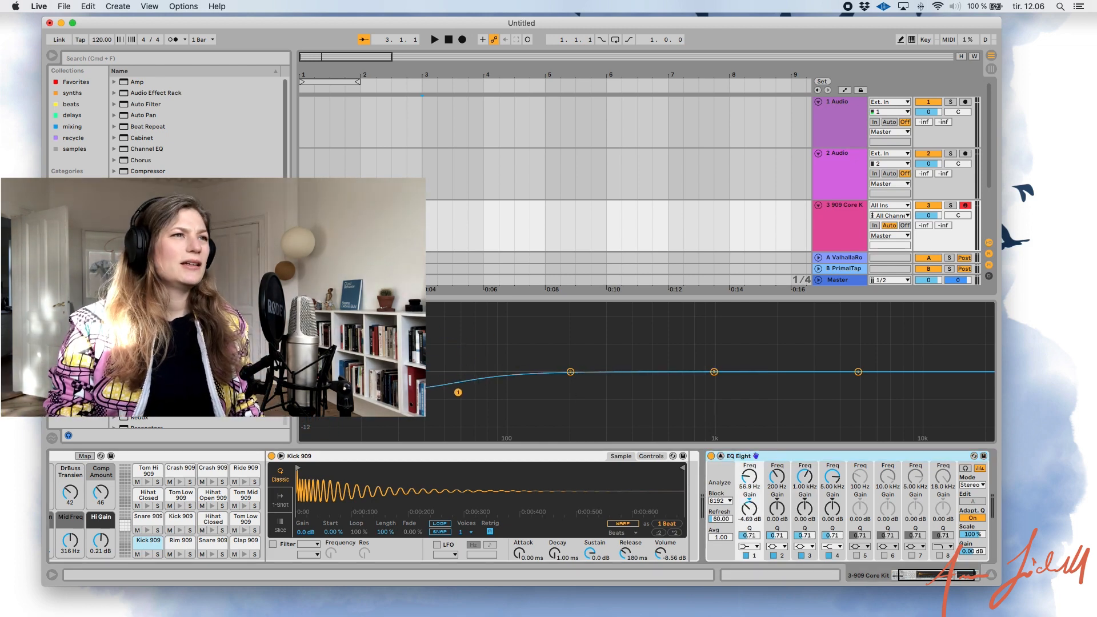
{"action": "left_click", "coordinate": [711, 456]}
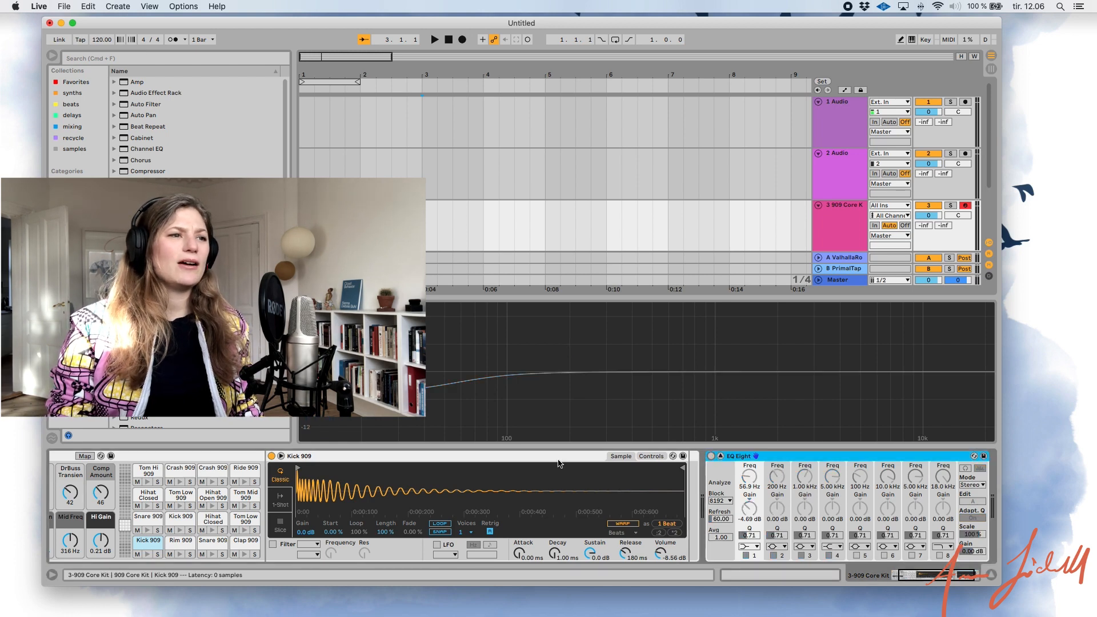
Hide the device view and the browser, and show the info view.
{"action": "left_click", "coordinate": [991, 575]}
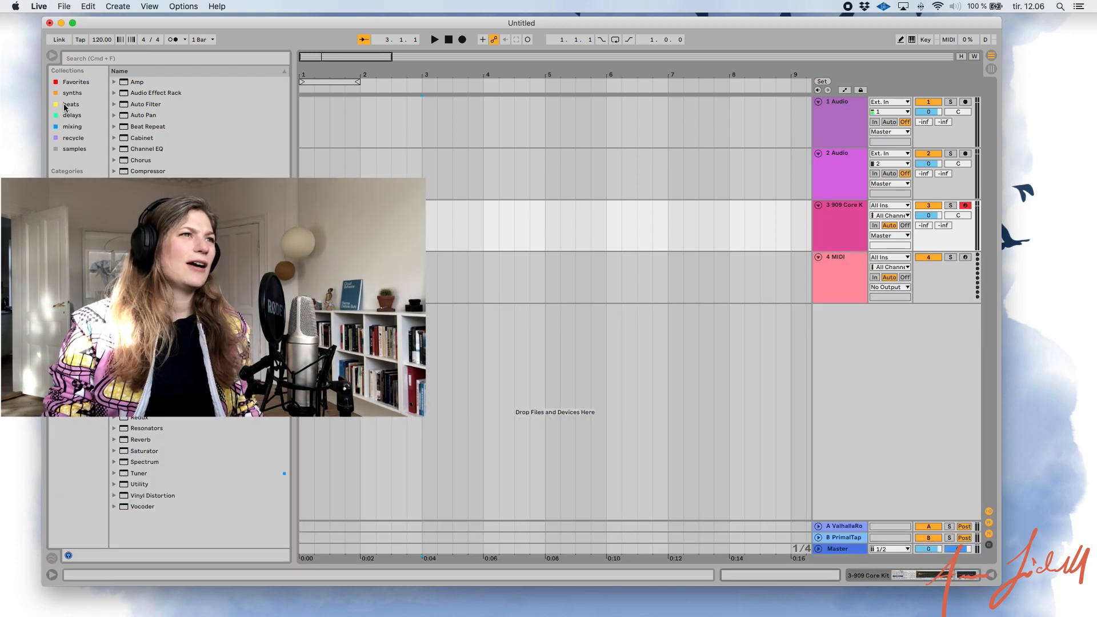
{"action": "left_click", "coordinate": [52, 56]}
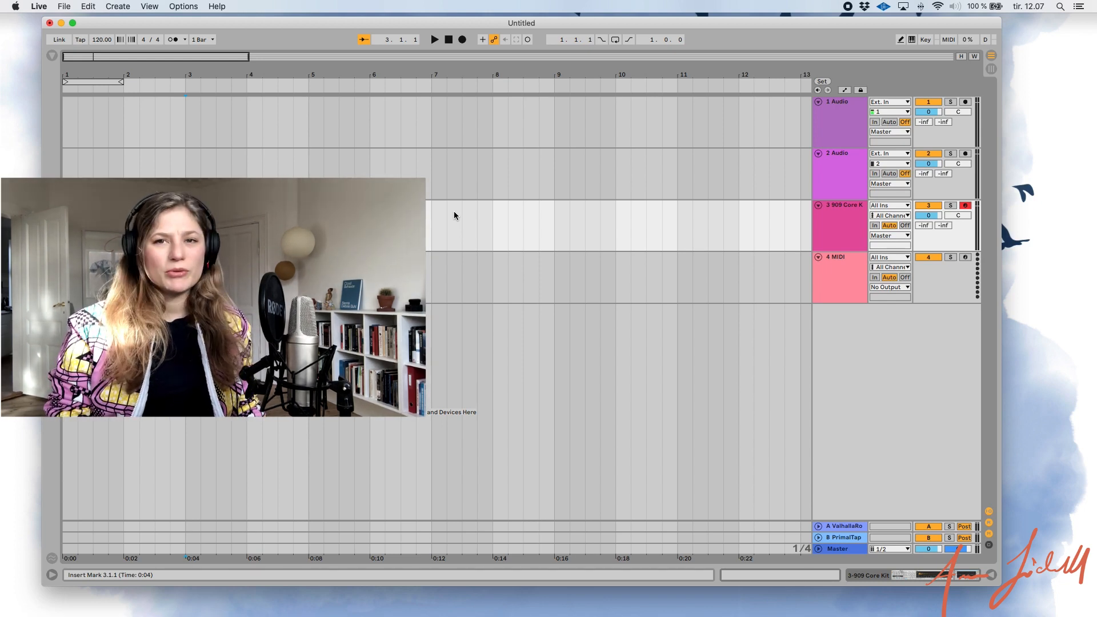
{"action": "left_click", "coordinate": [51, 575]}
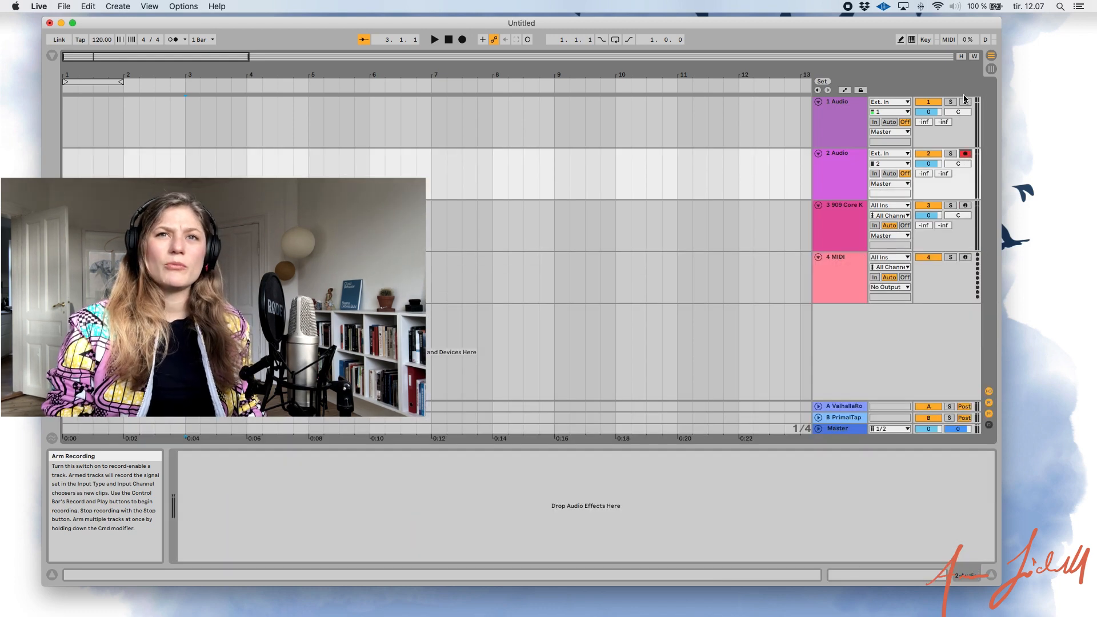
Turn off record arming on the second audio track and set its input channel to 1.
{"action": "left_click", "coordinate": [965, 155]}
{"action": "left_click", "coordinate": [965, 156]}
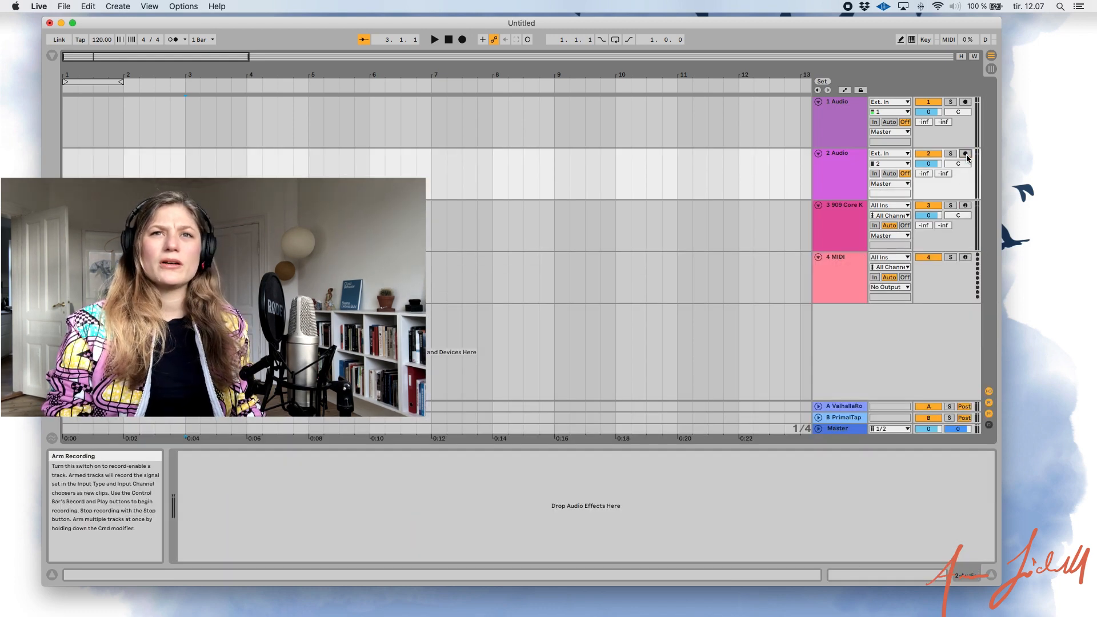
{"action": "left_click", "coordinate": [890, 164]}
{"action": "left_click", "coordinate": [889, 181]}
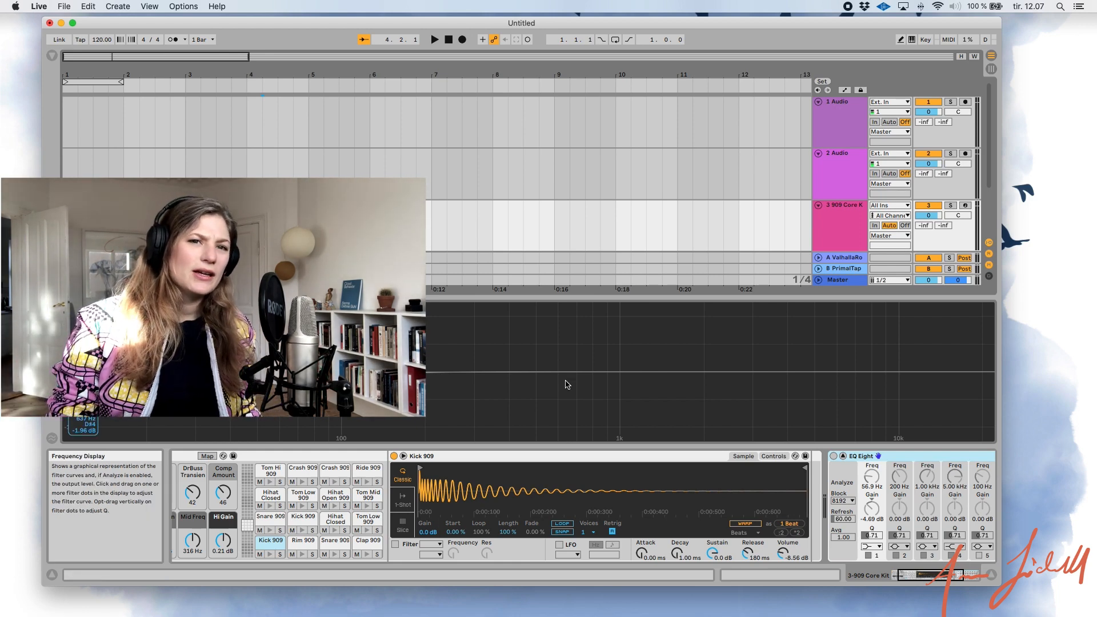
Collapse the expanded EQ Eight display and loop the ten bars from bar 1 to bar 11 in the Arrangement.
{"action": "left_click", "coordinate": [661, 457]}
{"action": "left_click", "coordinate": [661, 457]}
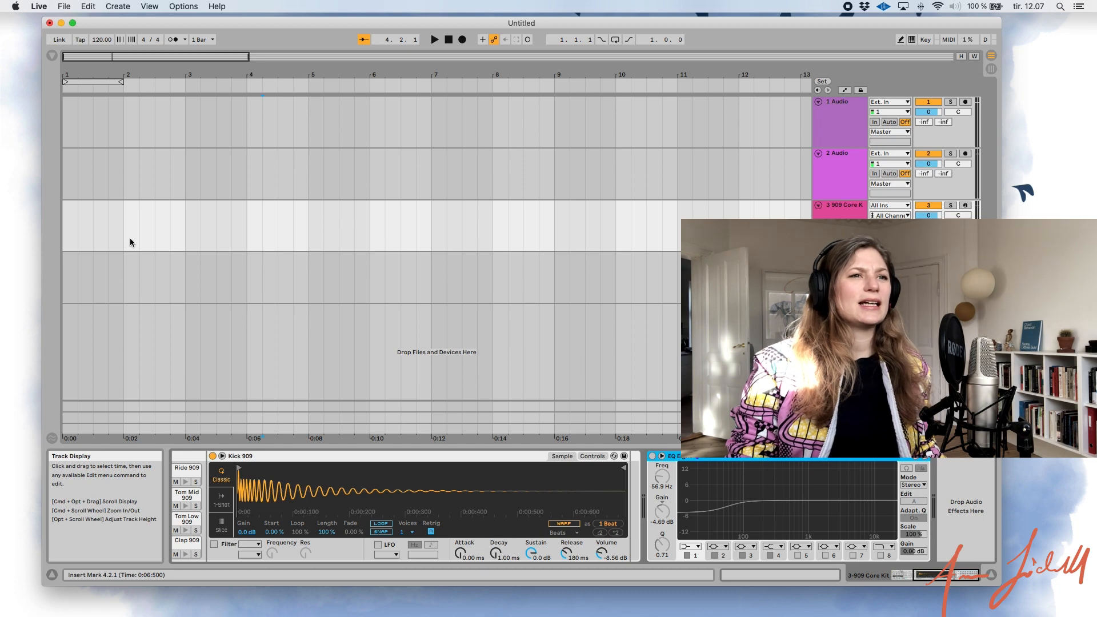
{"action": "left_click_drag", "start_coordinate": [69, 221], "coordinate": [684, 221]}
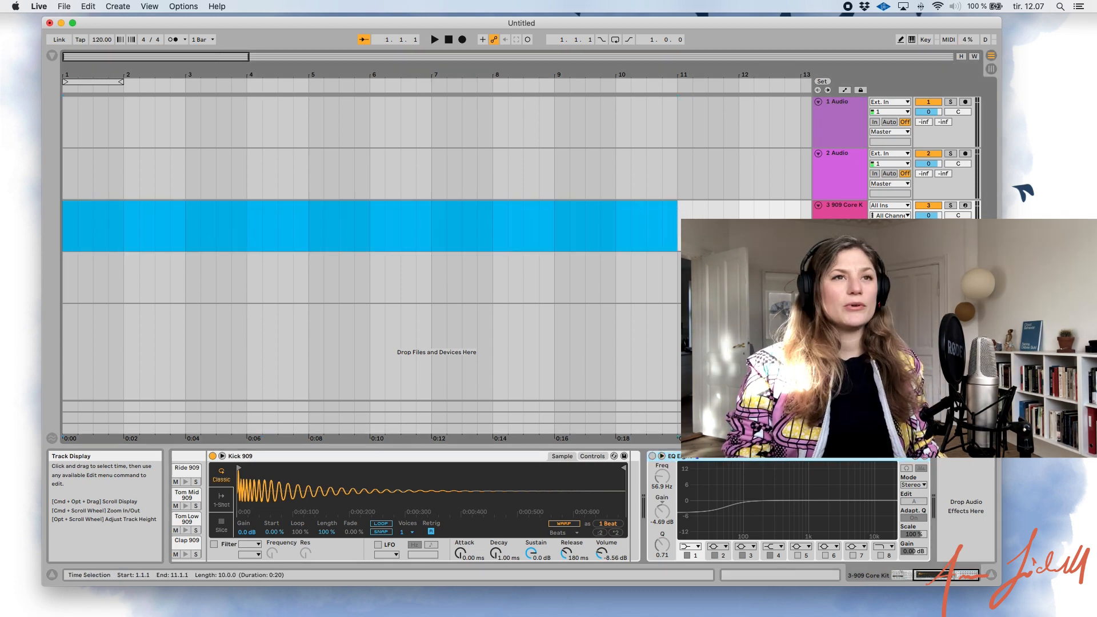
{"action": "key", "text": "super+l"}
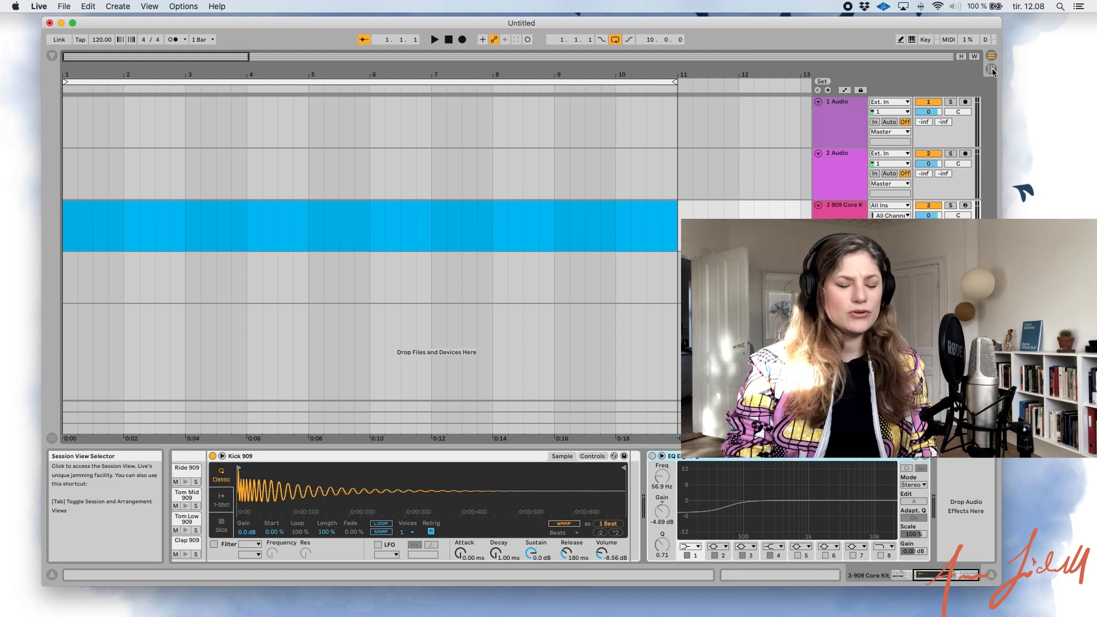
Toggle between the Arrangement and Session views, ending in Session View.
{"action": "key", "text": "Tab"}
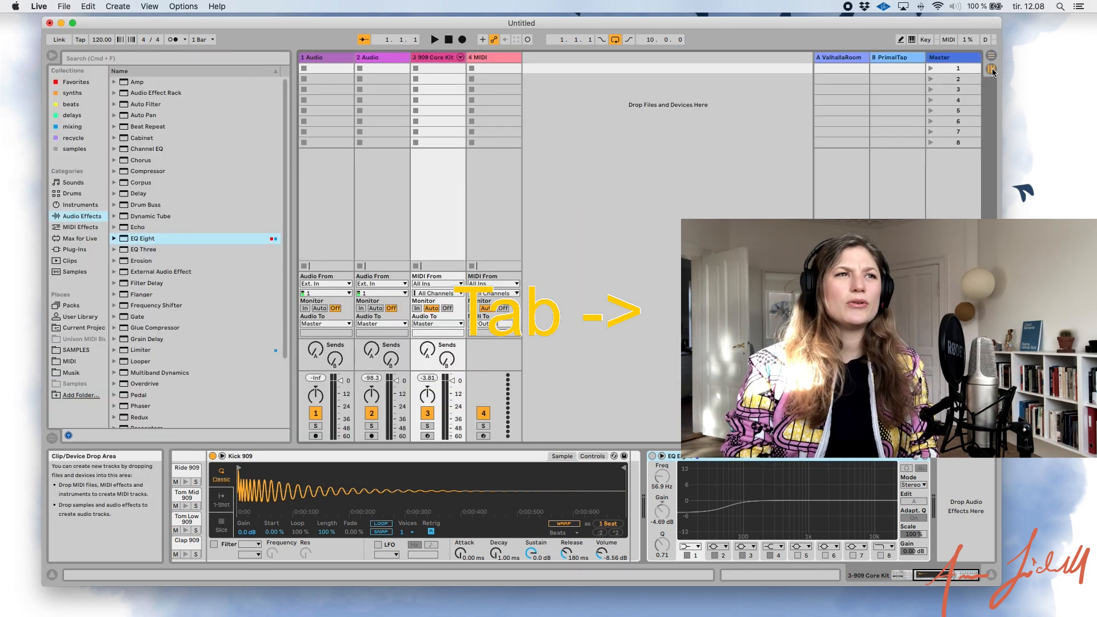
{"action": "key", "text": "Tab"}
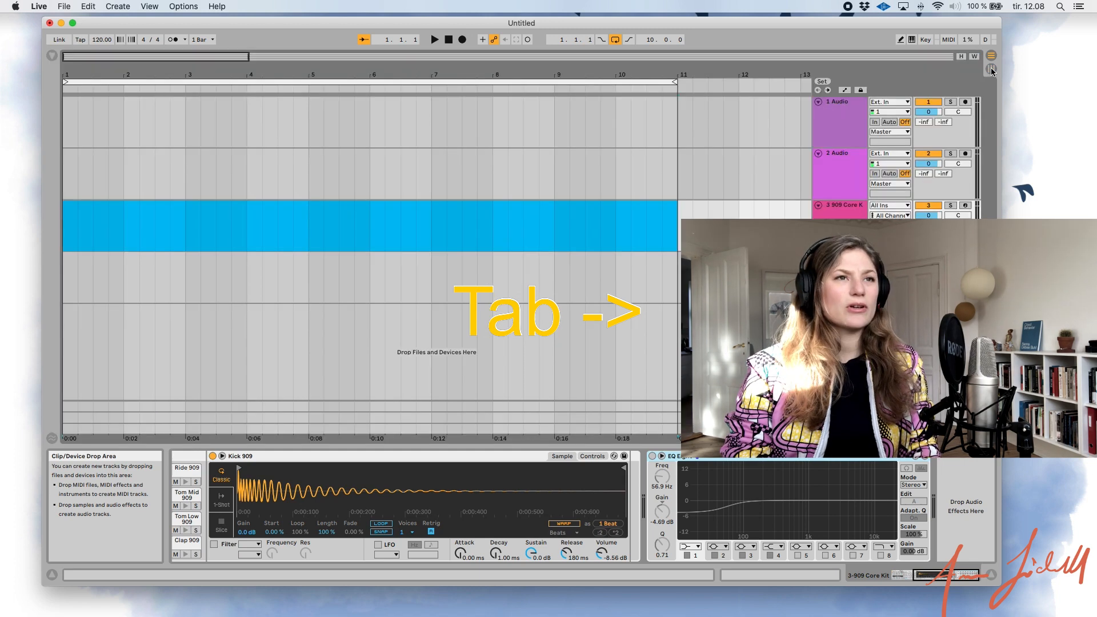
{"action": "key", "text": "Tab"}
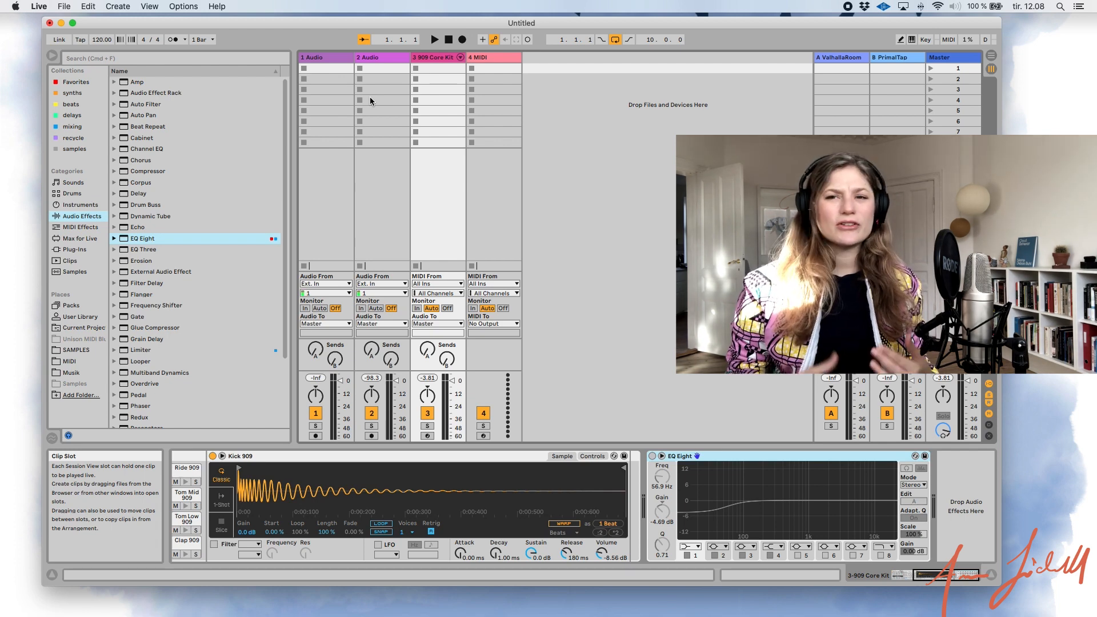
Create a MIDI clip in the 909 track's second slot with a Kick 909 note on beat 1 and a Tom Low 909 note on beat 3.
{"action": "left_click", "coordinate": [321, 79]}
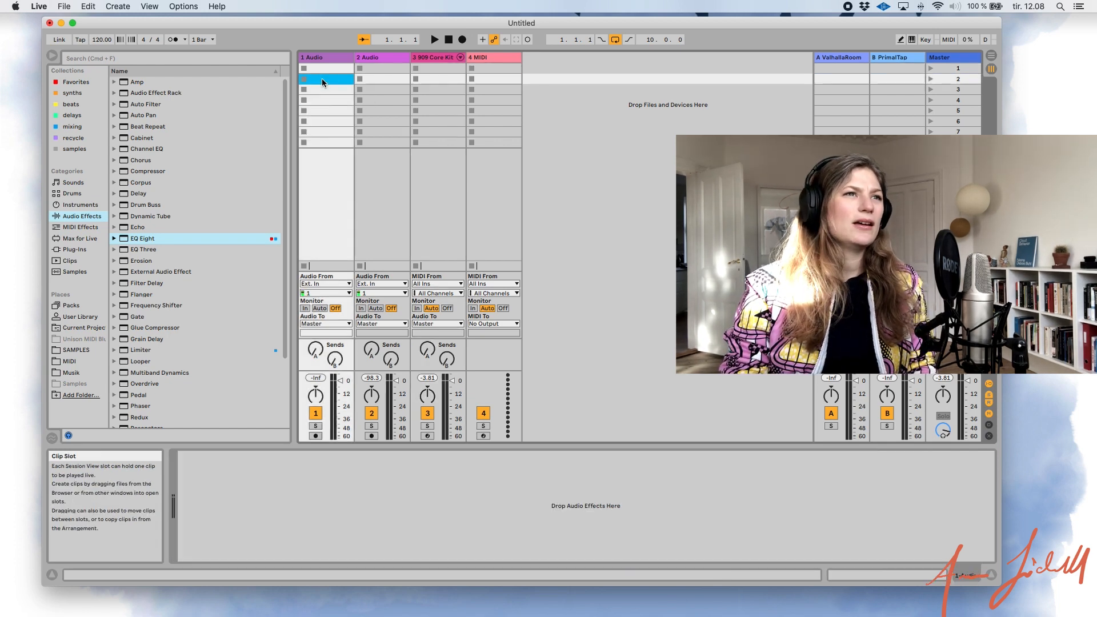
{"action": "double_click", "coordinate": [427, 79]}
{"action": "left_click", "coordinate": [411, 519]}
{"action": "scroll", "coordinate": [411, 520], "scroll_direction": "down", "scroll_amount": 2}
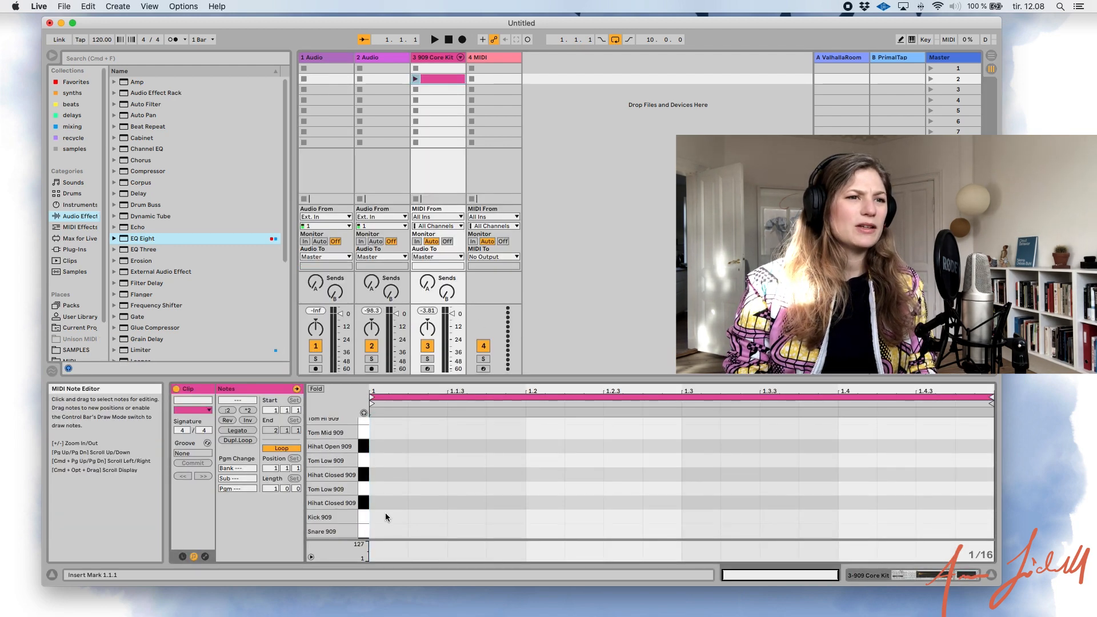
{"action": "double_click", "coordinate": [386, 516]}
{"action": "double_click", "coordinate": [701, 460]}
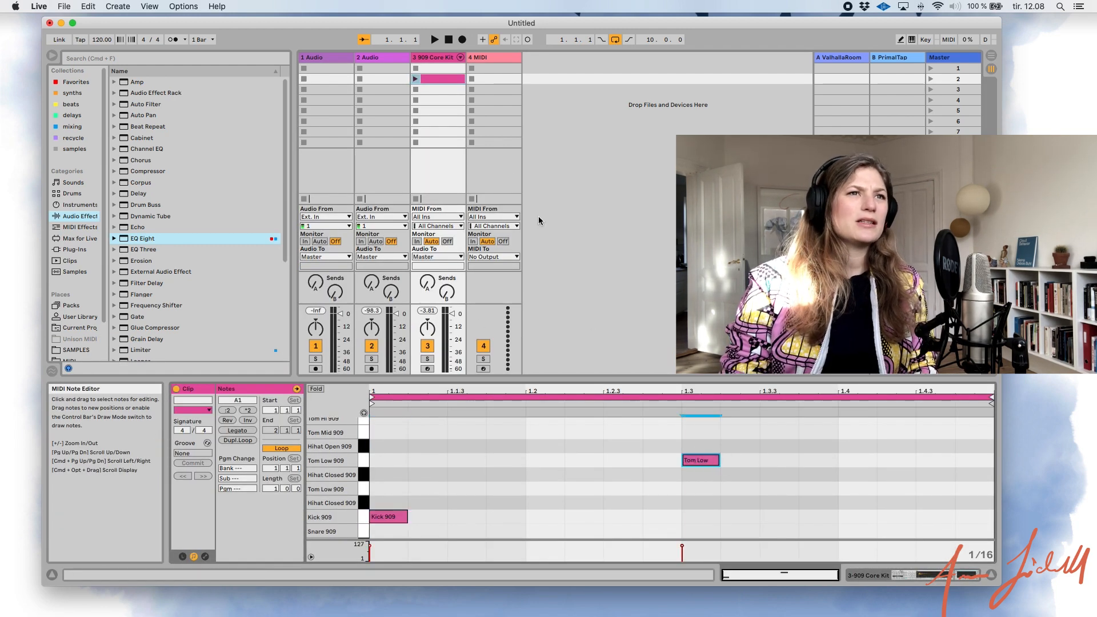
Launch the new drum clip to hear the pattern and stop playback.
{"action": "left_click", "coordinate": [416, 78]}
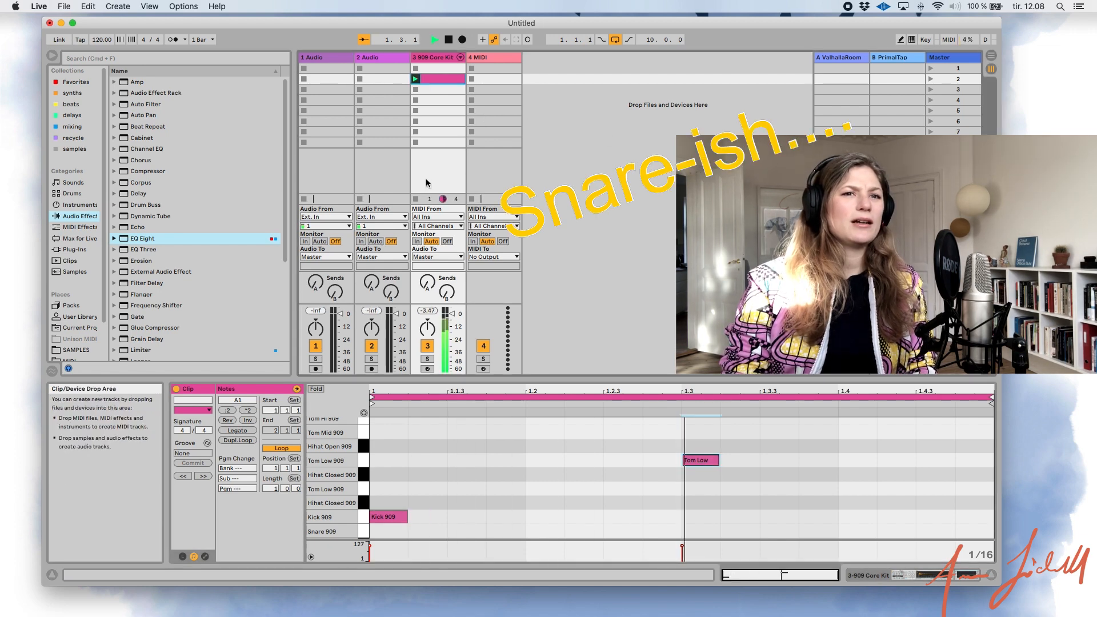
{"action": "key", "text": "space"}
Try to move the drum clip from its Session slot into the Arrangement.
{"action": "key", "text": "Tab"}
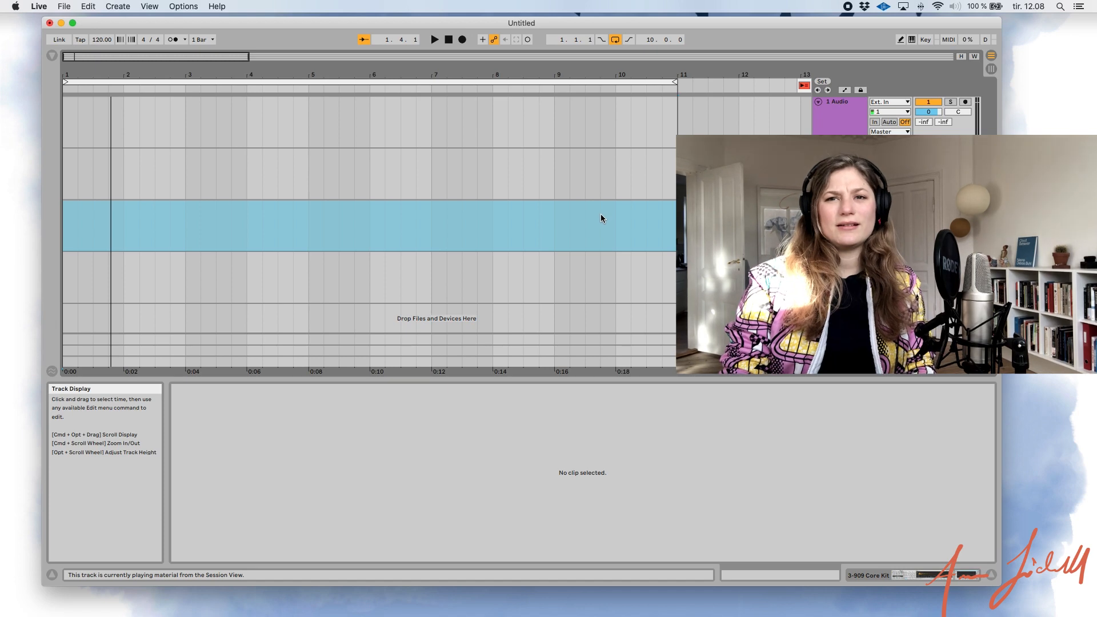
{"action": "key", "text": "Tab"}
{"action": "key", "text": "Tab"}
{"action": "left_click_drag", "start_coordinate": [430, 81], "coordinate": [277, 241]}
{"action": "key", "text": "Tab"}
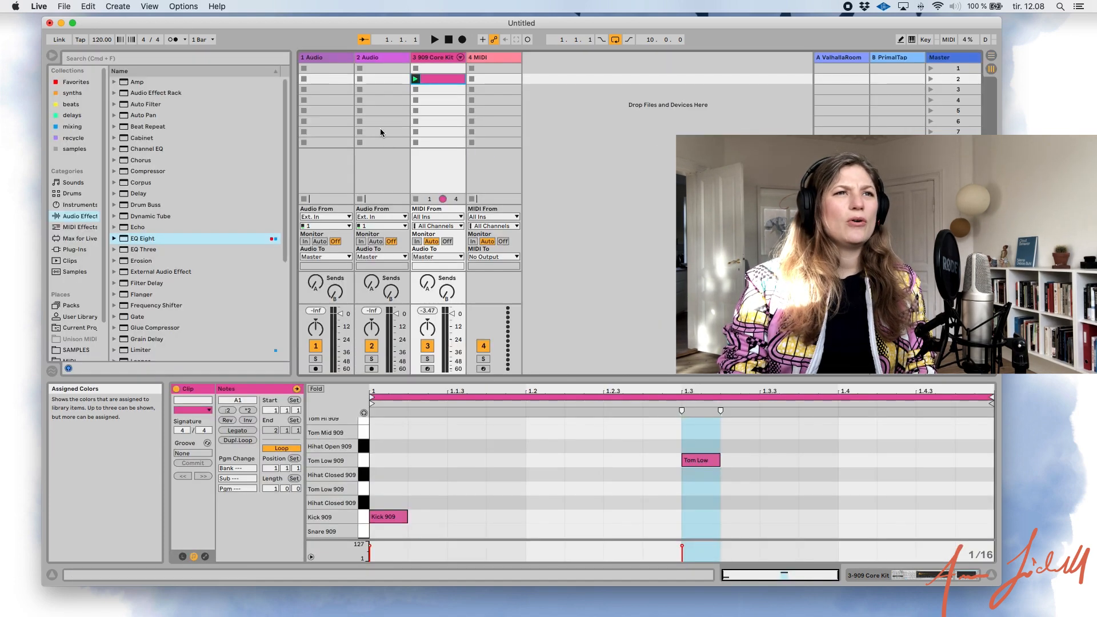
Record the launched drum clip into the Arrangement, stop the recording, and return the track to Arrangement playback.
{"action": "left_click", "coordinate": [463, 40]}
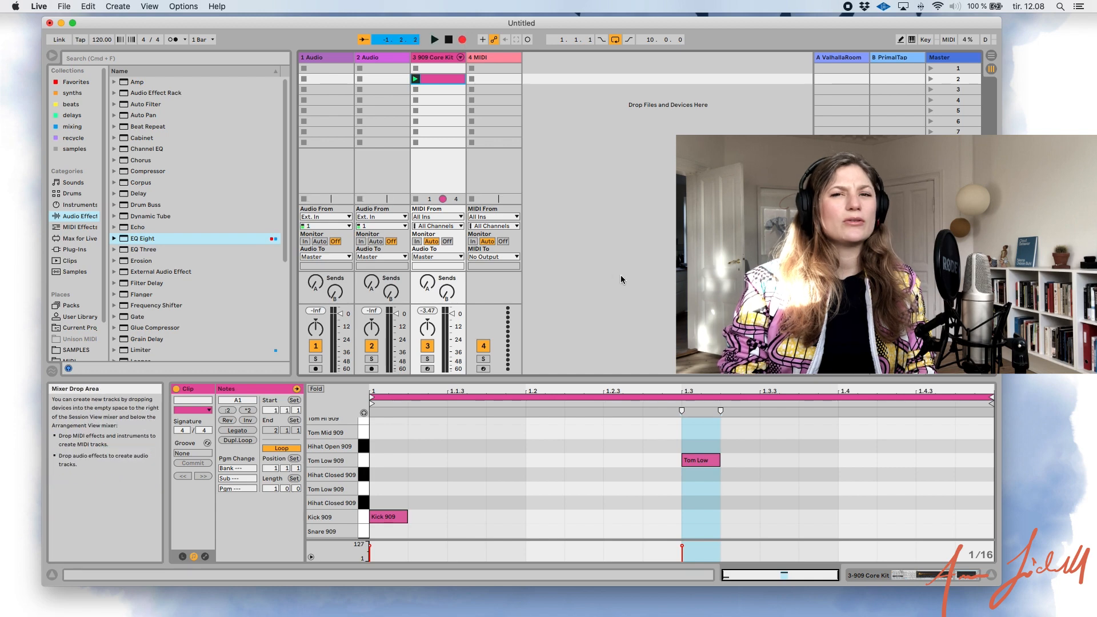
{"action": "key", "text": "Tab"}
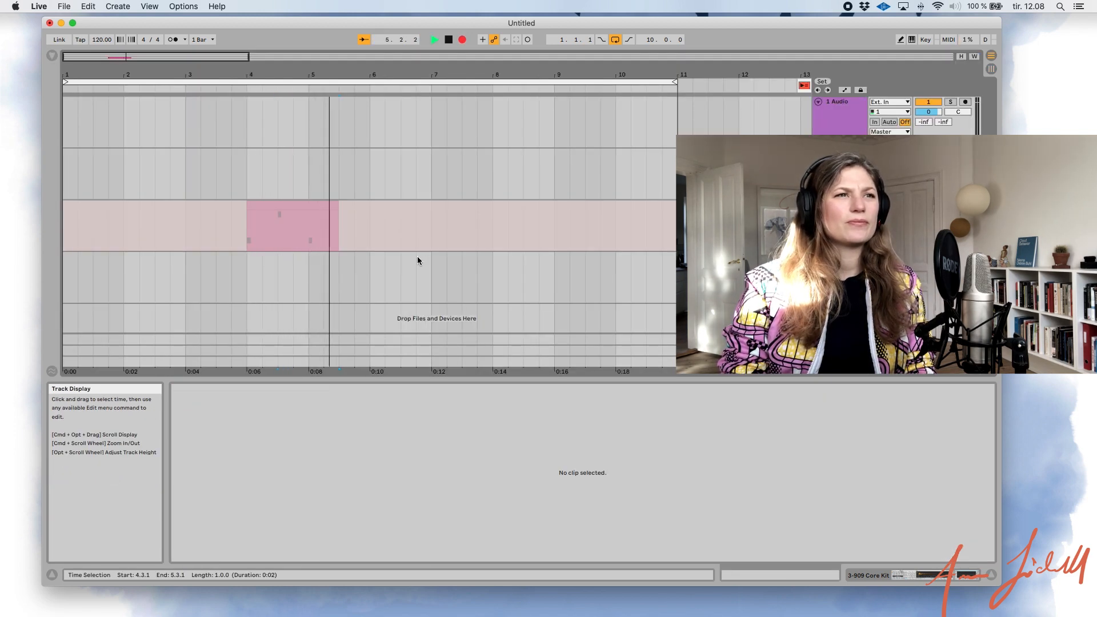
{"action": "key", "text": "space"}
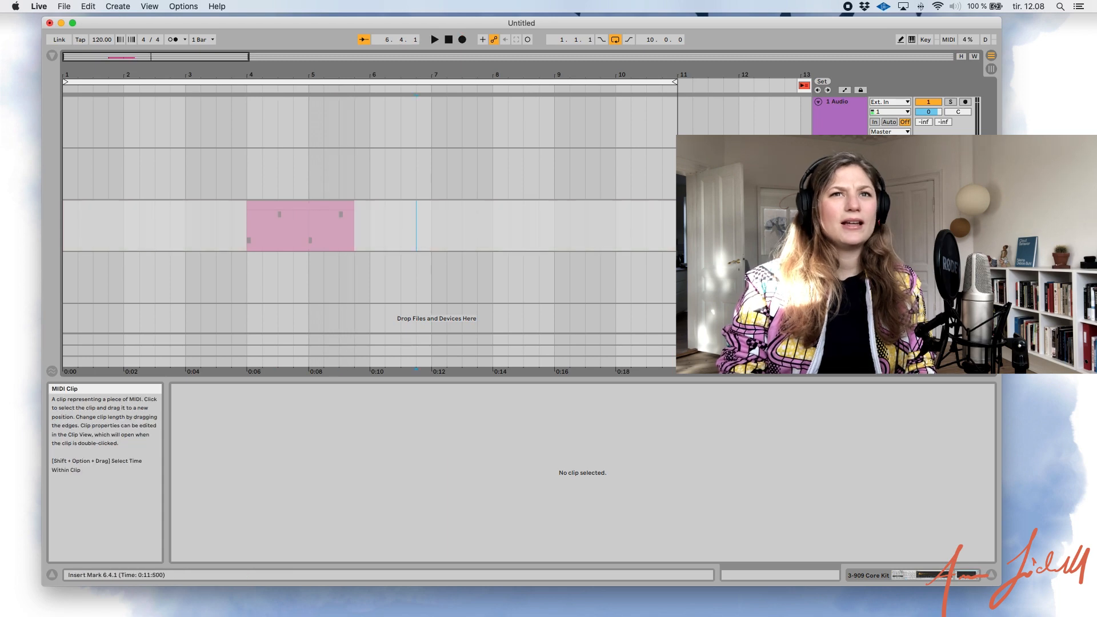
{"action": "left_click", "coordinate": [416, 232]}
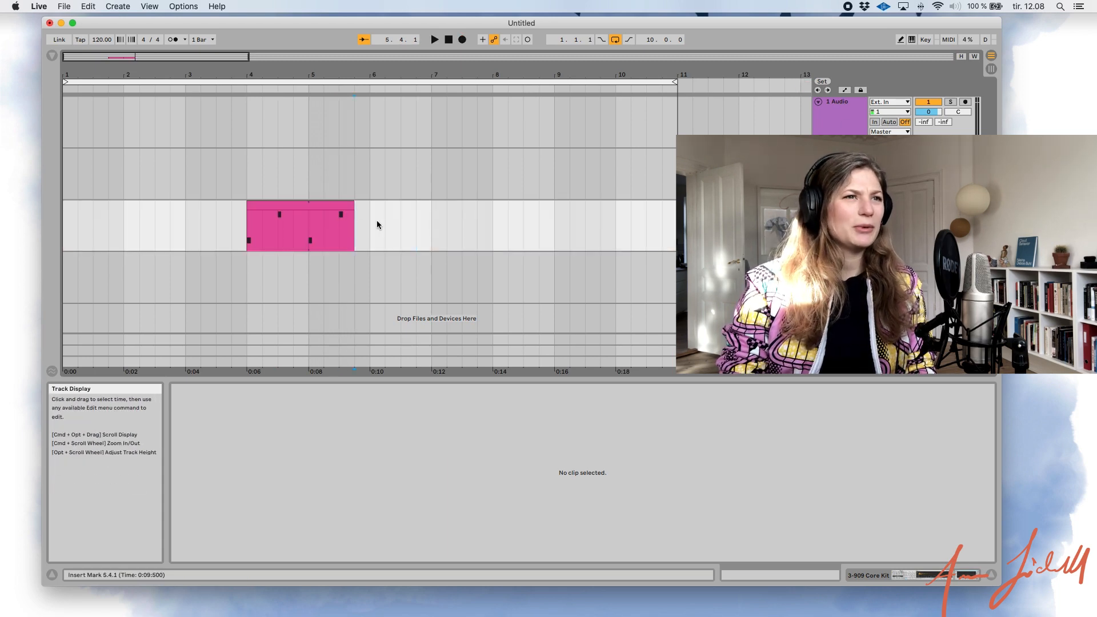
Loop the two bars from bar 4 to bar 6 and move the recorded drum clip to the start of the Arrangement.
{"action": "left_click_drag", "start_coordinate": [376, 220], "coordinate": [70, 231]}
{"action": "key", "text": "super+l"}
{"action": "left_click", "coordinate": [232, 220]}
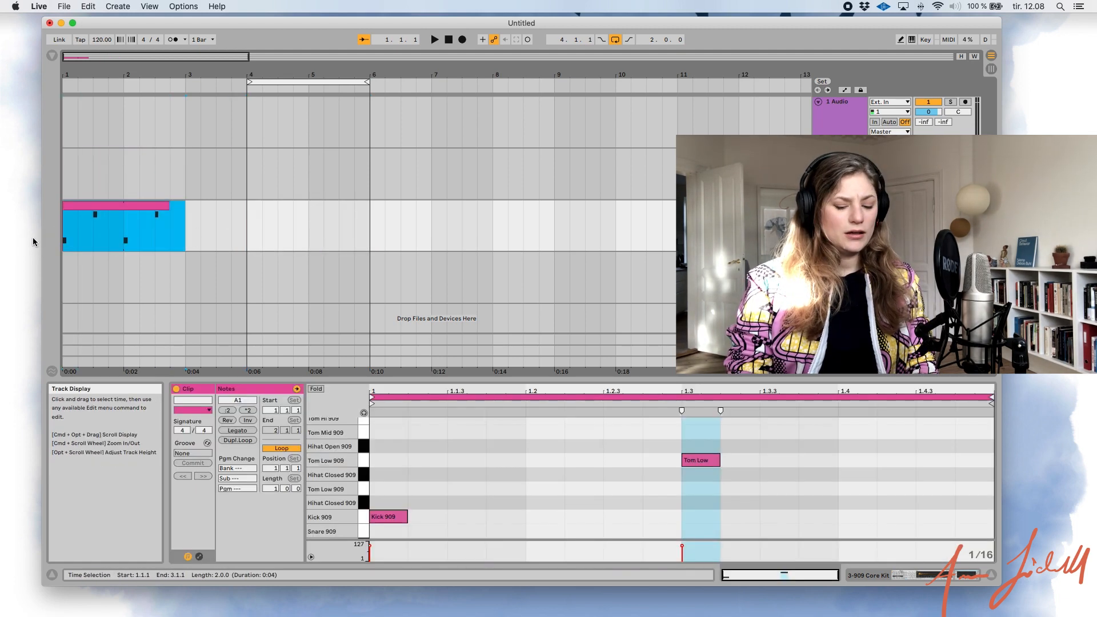
Duplicate the two-bar selection with the drum clip three times and show the browser again.
{"action": "key", "text": "super+d"}
{"action": "key", "text": "super+d"}
{"action": "key", "text": "super+d"}
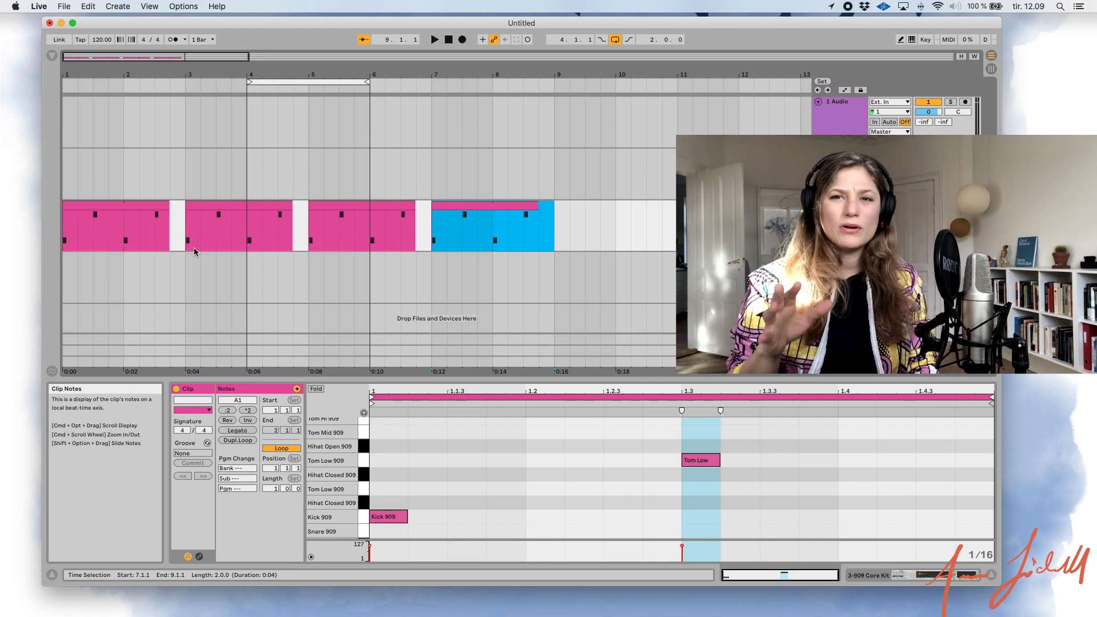
{"action": "left_click", "coordinate": [52, 55]}
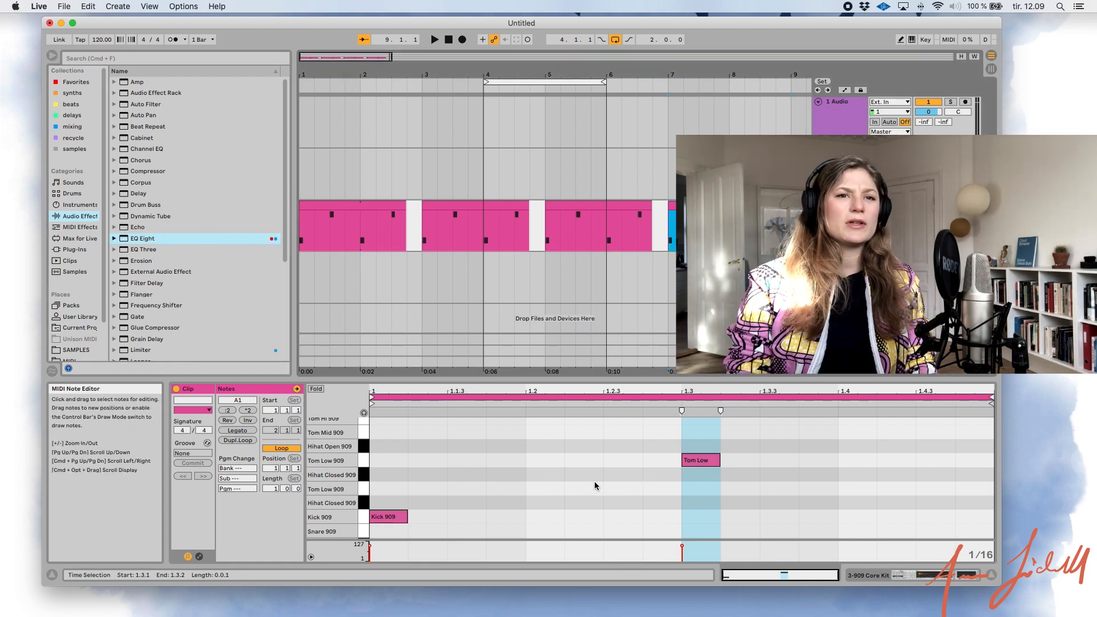
Move the Kick 909 note on beat 1 down to Snare 909 and enlarge the clip's note editor.
{"action": "left_click", "coordinate": [721, 467]}
{"action": "left_click_drag", "start_coordinate": [394, 520], "coordinate": [393, 531]}
{"action": "left_click_drag", "start_coordinate": [431, 380], "coordinate": [471, 219]}
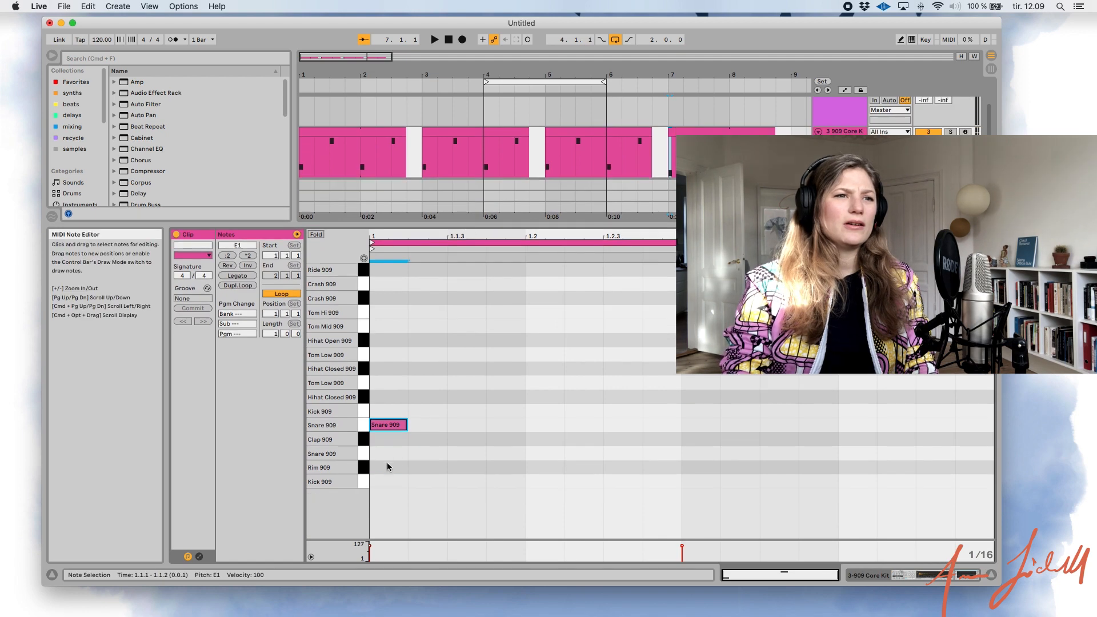
Move the Snare 909 note on beat 1 down to the lowest Kick 909 row and turn on Draw Mode.
{"action": "left_click_drag", "start_coordinate": [386, 424], "coordinate": [392, 482]}
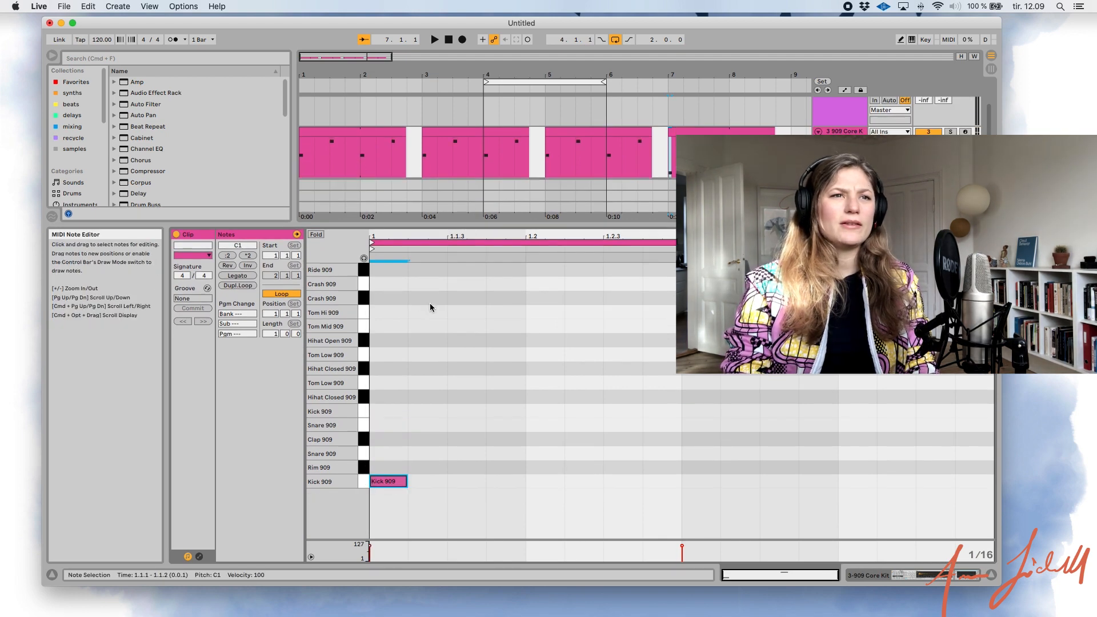
{"action": "key", "text": "b"}
Try drawing sixteenth-note Hihat Open 909 notes across the whole bar, and erase them again.
{"action": "mouse_move", "coordinate": [392, 313]}
{"action": "left_mouse_down"}
{"action": "mouse_move", "coordinate": [504, 310]}
{"action": "mouse_move", "coordinate": [317, 309]}
{"action": "left_mouse_up"}
{"action": "left_click", "coordinate": [389, 312]}
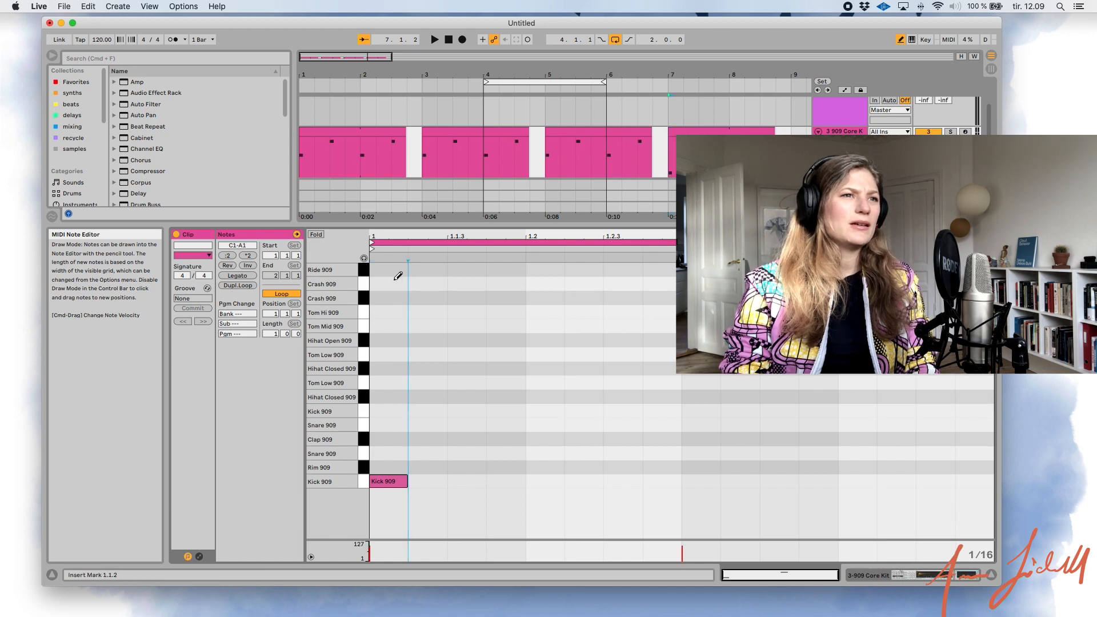
{"action": "left_click_drag", "start_coordinate": [392, 339], "coordinate": [891, 341]}
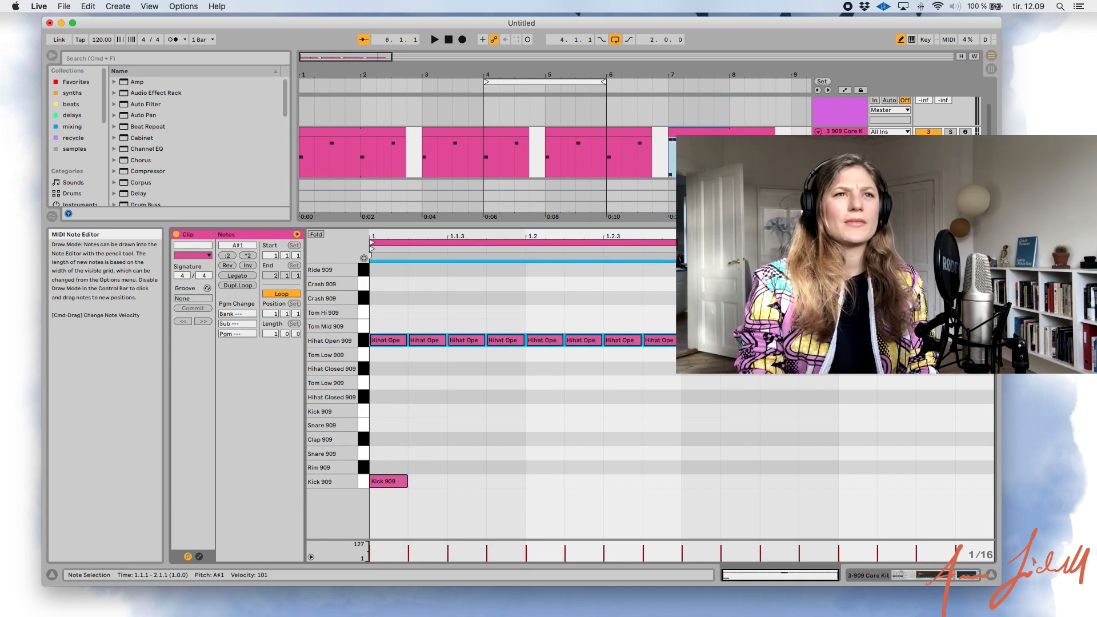
{"action": "key", "text": "space"}
{"action": "key", "text": "space"}
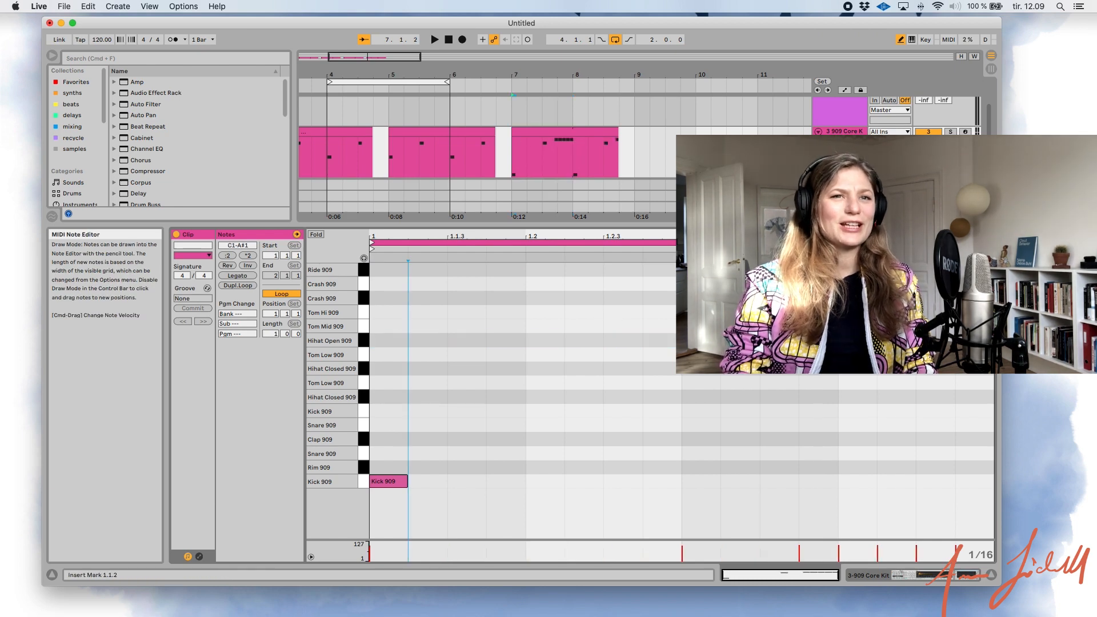
{"action": "left_click", "coordinate": [394, 337]}
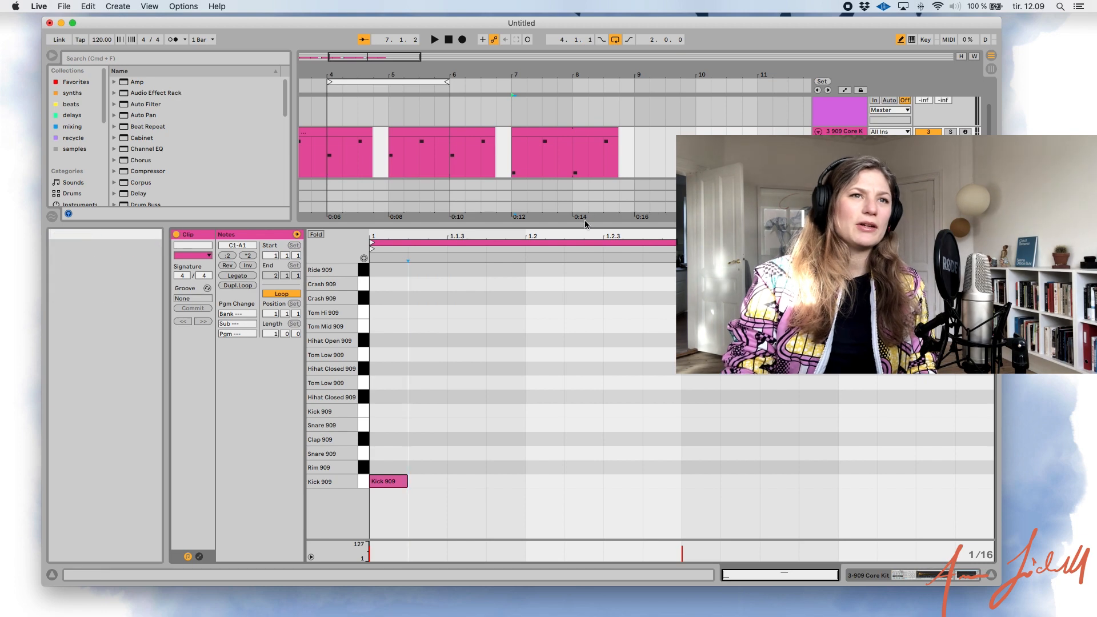
Shrink the clip view and record a short audio clip on the 1 Audio track from 2.4.1 in the Arrangement.
{"action": "left_click_drag", "start_coordinate": [584, 223], "coordinate": [582, 352]}
{"action": "scroll", "coordinate": [358, 125], "scroll_direction": "up", "scroll_amount": 2}
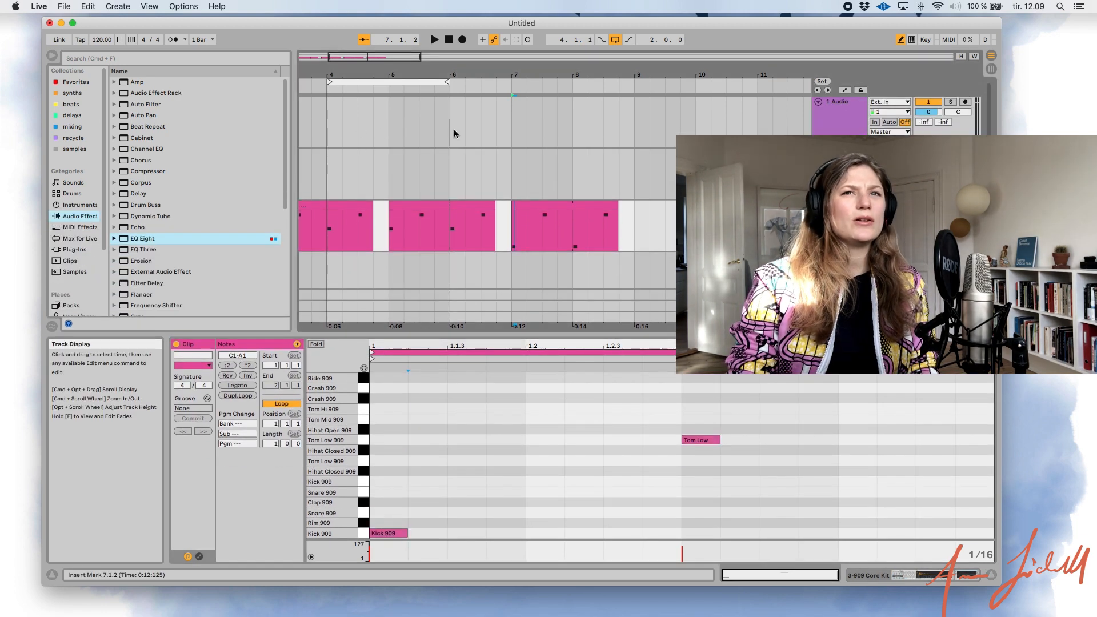
{"action": "left_click_drag", "start_coordinate": [420, 121], "coordinate": [343, 121]}
{"action": "key", "text": "F9"}
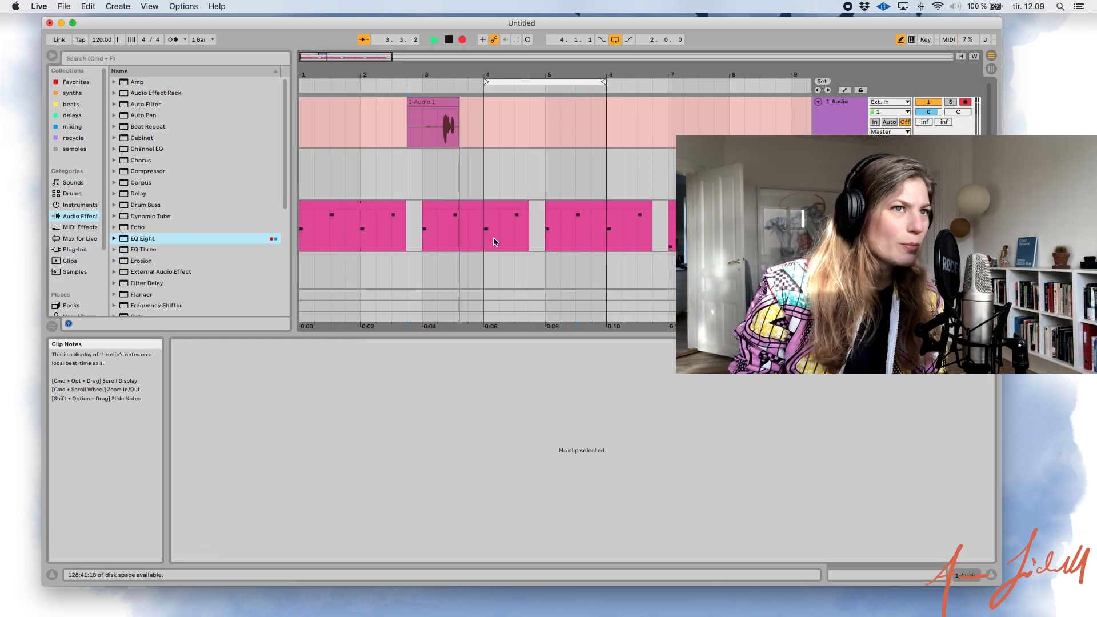
{"action": "key", "text": "space"}
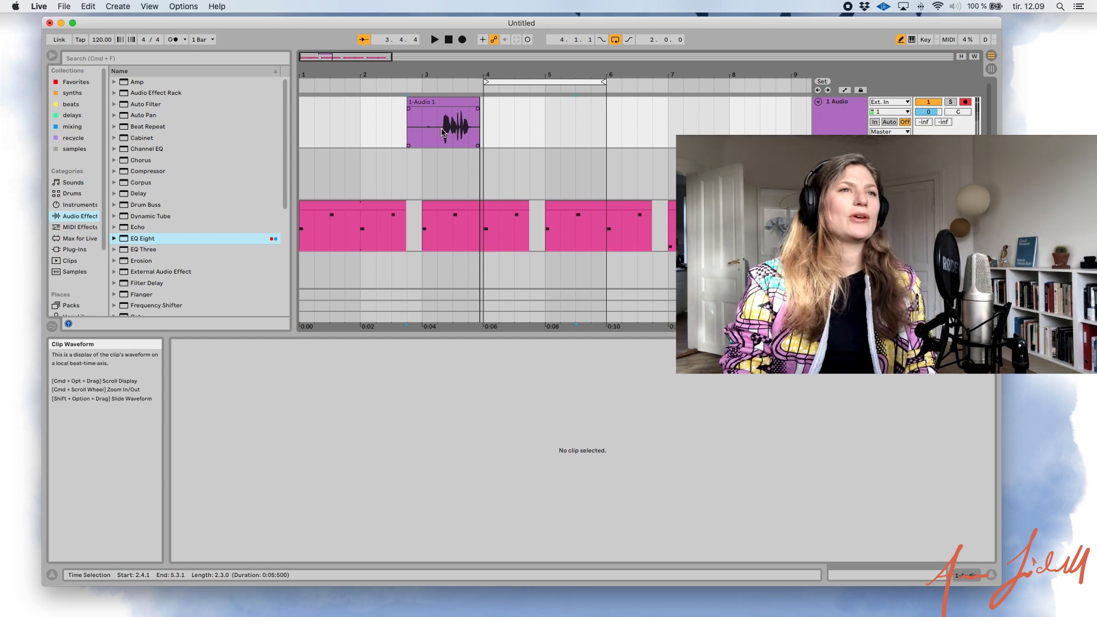
Trim the start of the recorded audio clip to 3.2.1, inspect its waveform in the sample editor, and hide the clip view.
{"action": "left_click_drag", "start_coordinate": [442, 129], "coordinate": [486, 132]}
{"action": "left_click", "coordinate": [464, 115]}
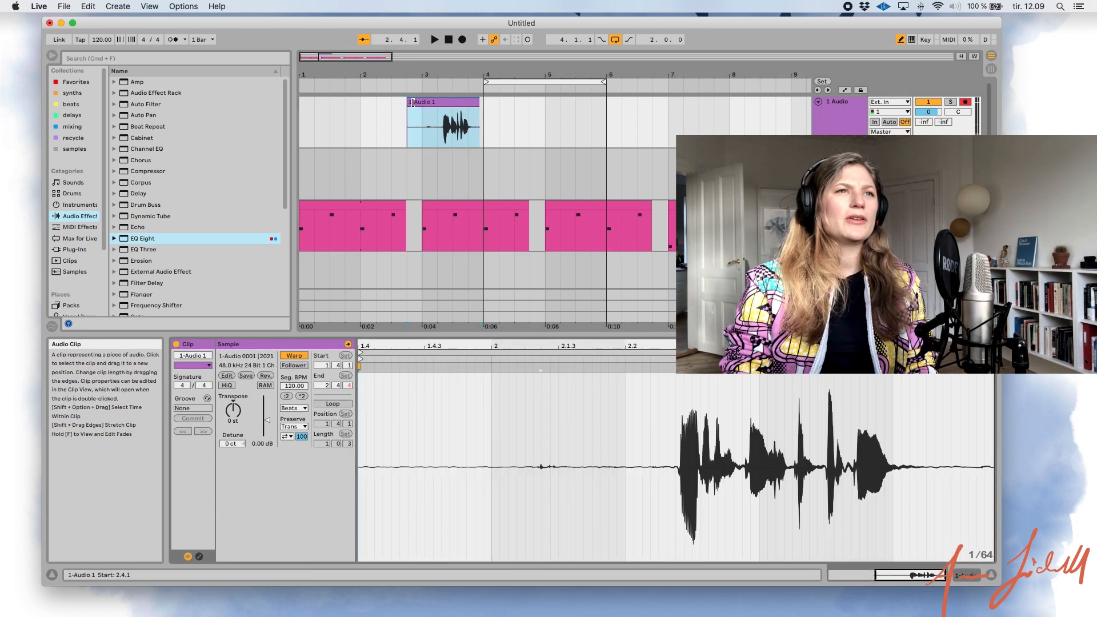
{"action": "left_click_drag", "start_coordinate": [407, 103], "coordinate": [436, 103]}
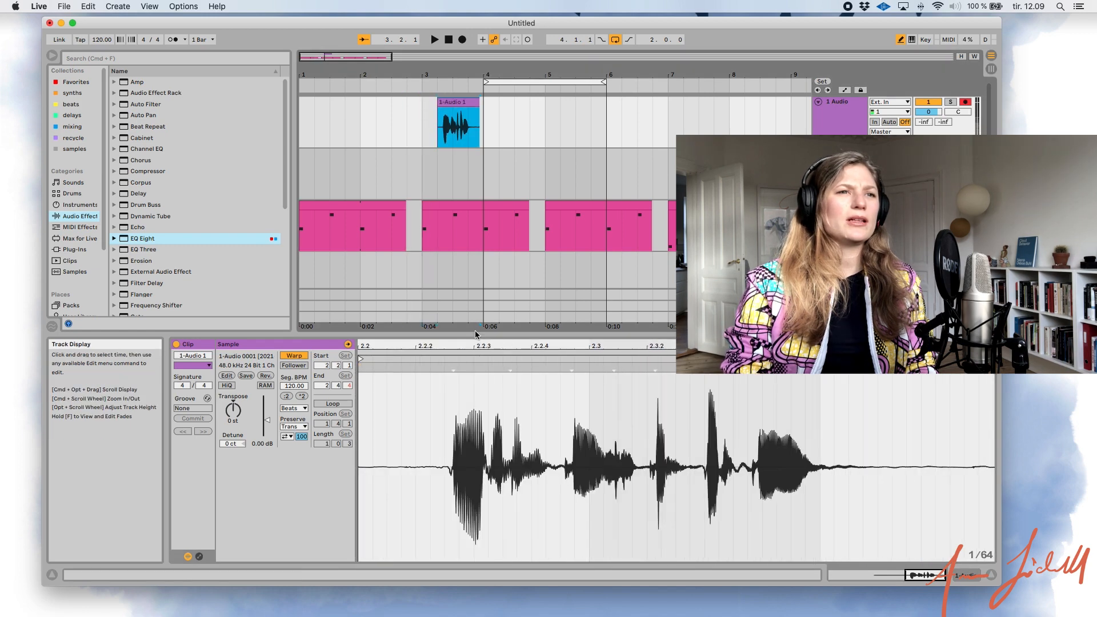
{"action": "left_click_drag", "start_coordinate": [737, 346], "coordinate": [737, 303]}
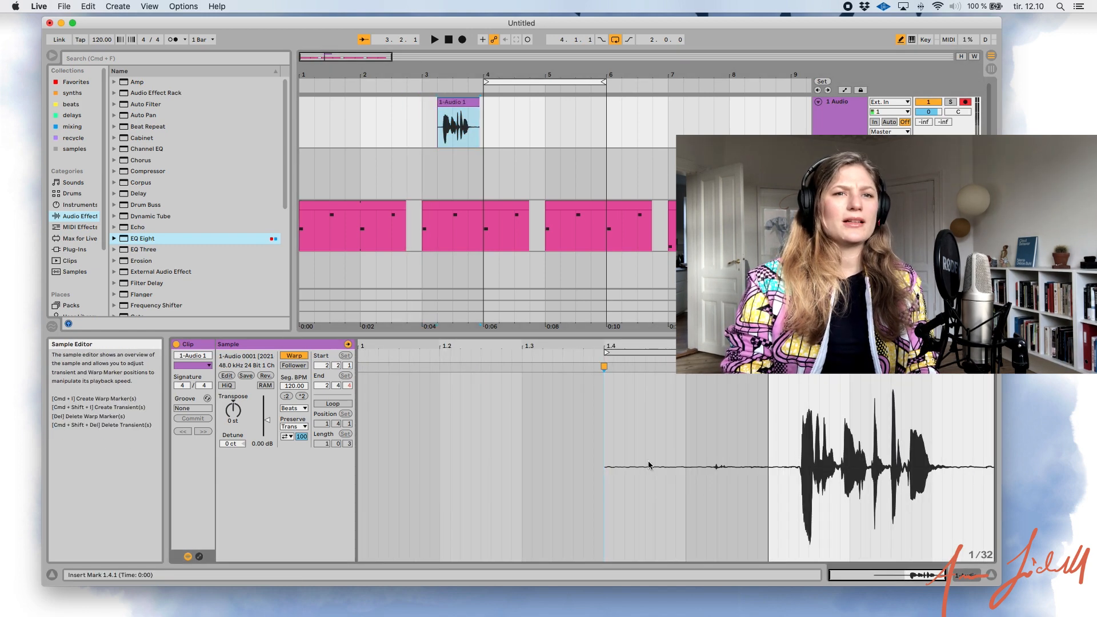
{"action": "left_click", "coordinate": [435, 154]}
{"action": "scroll", "coordinate": [436, 153], "scroll_direction": "right", "scroll_amount": 1}
{"action": "left_click", "coordinate": [991, 576]}
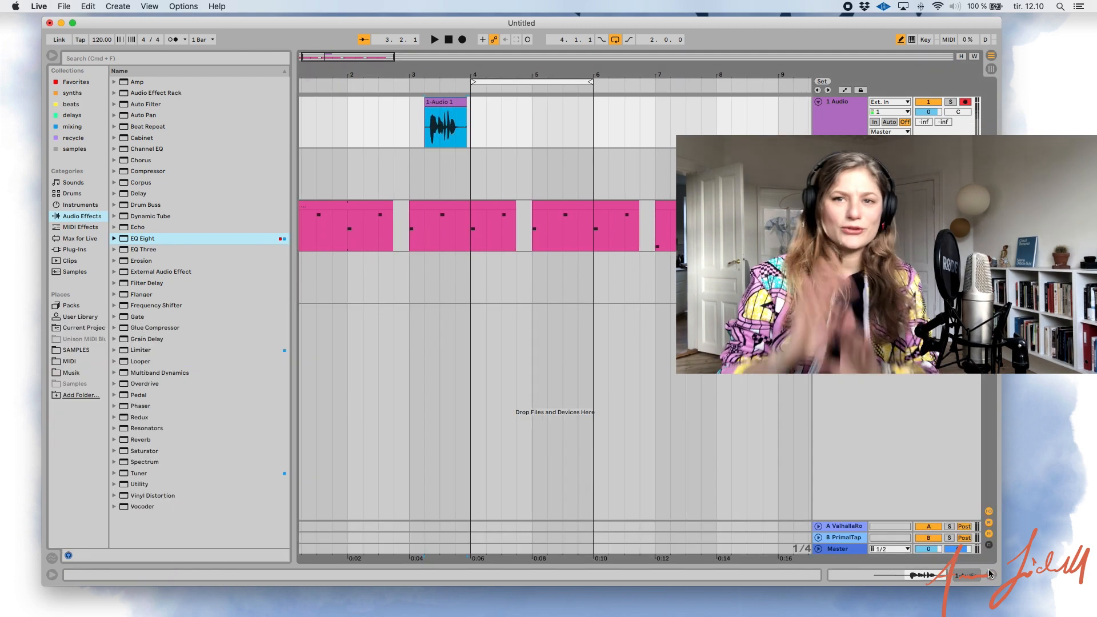
Tap in a new song tempo until playback starts.
{"action": "left_click", "coordinate": [516, 143]}
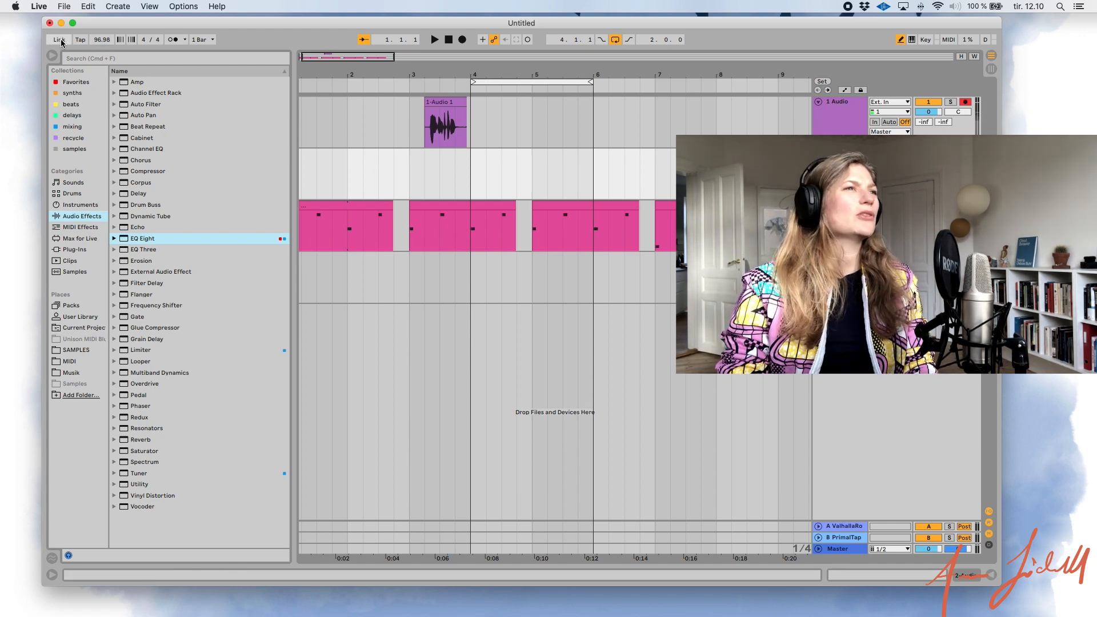
{"action": "left_click", "coordinate": [82, 40]}
{"action": "left_click", "coordinate": [82, 40]}
{"action": "left_click", "coordinate": [81, 40]}
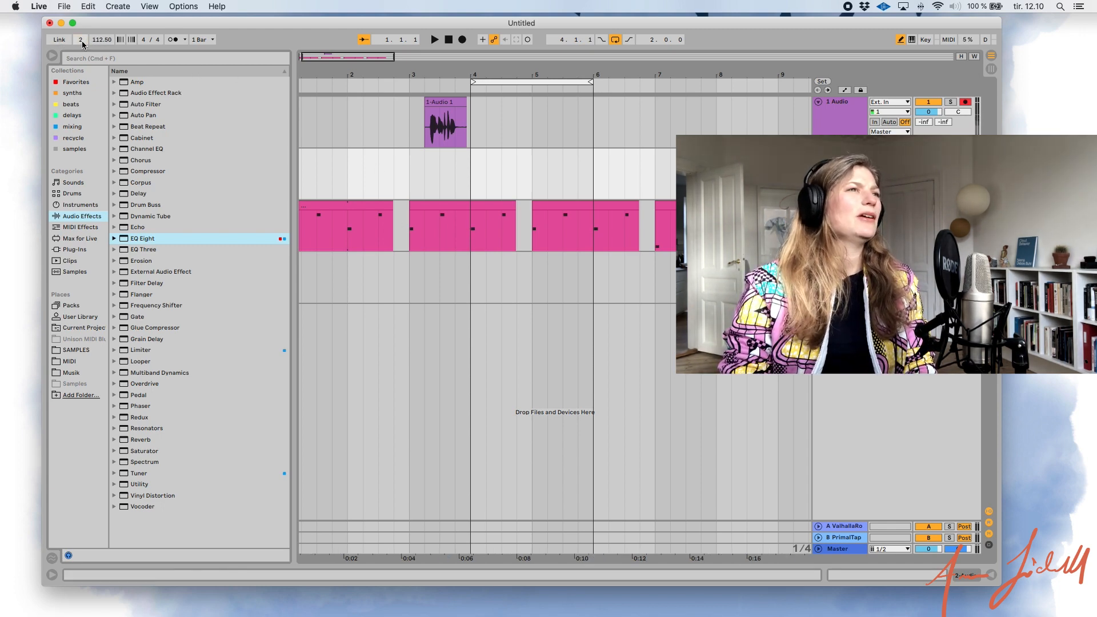
{"action": "left_click", "coordinate": [81, 40]}
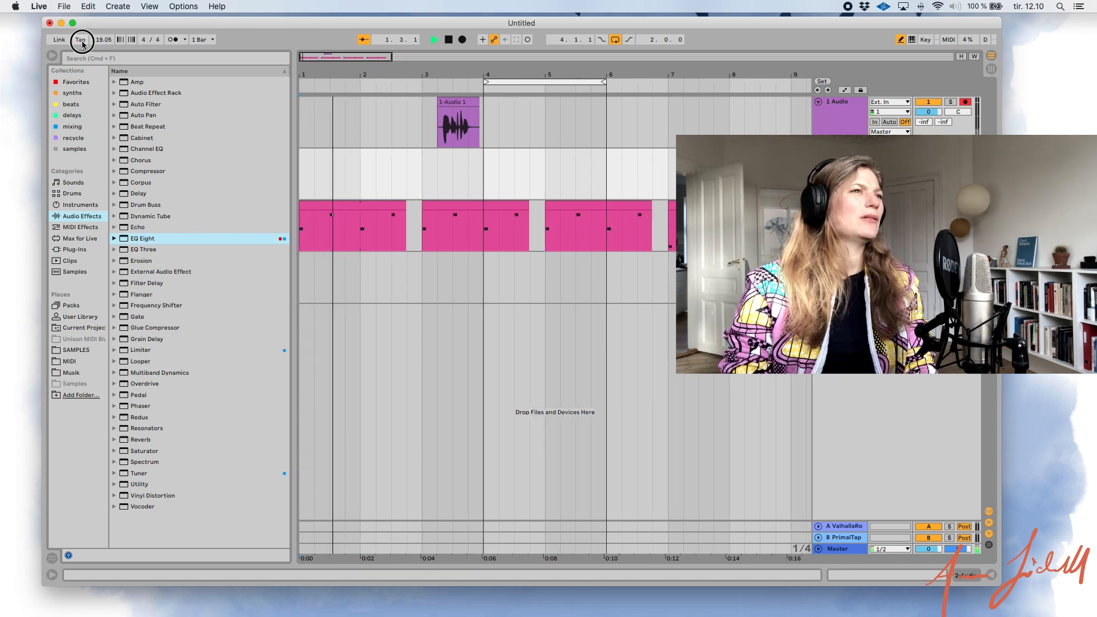
Set the tempo to 156 BPM, raise it to 185 BPM during playback, and stop the song.
{"action": "left_click", "coordinate": [101, 40]}
{"action": "type", "text": "156"}
{"action": "key", "text": "Return"}
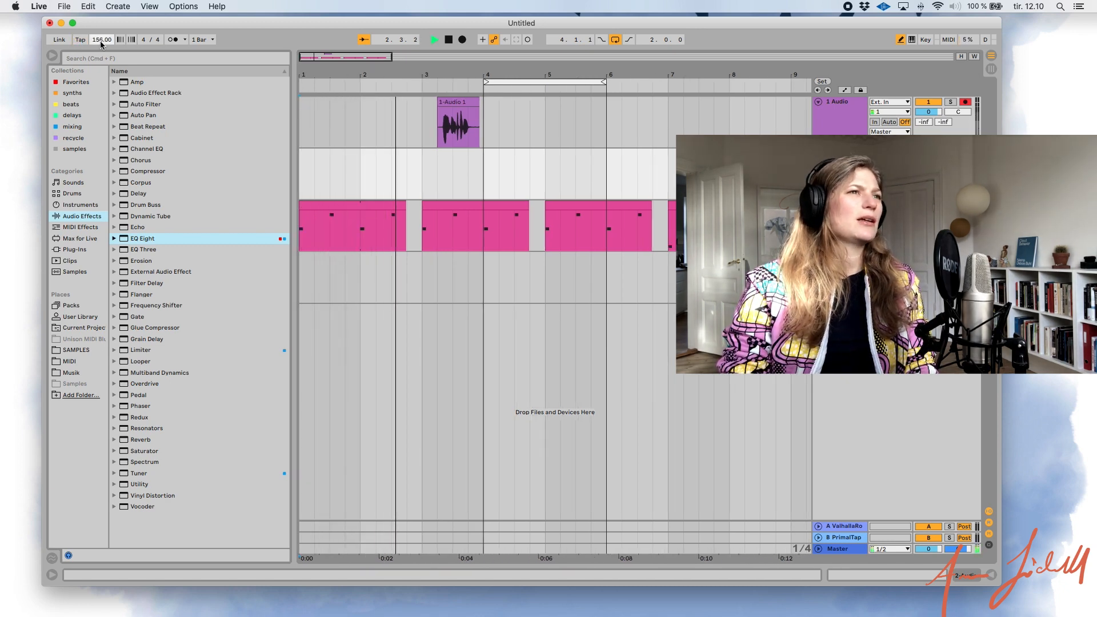
{"action": "left_click_drag", "start_coordinate": [103, 46], "coordinate": [102, 55]}
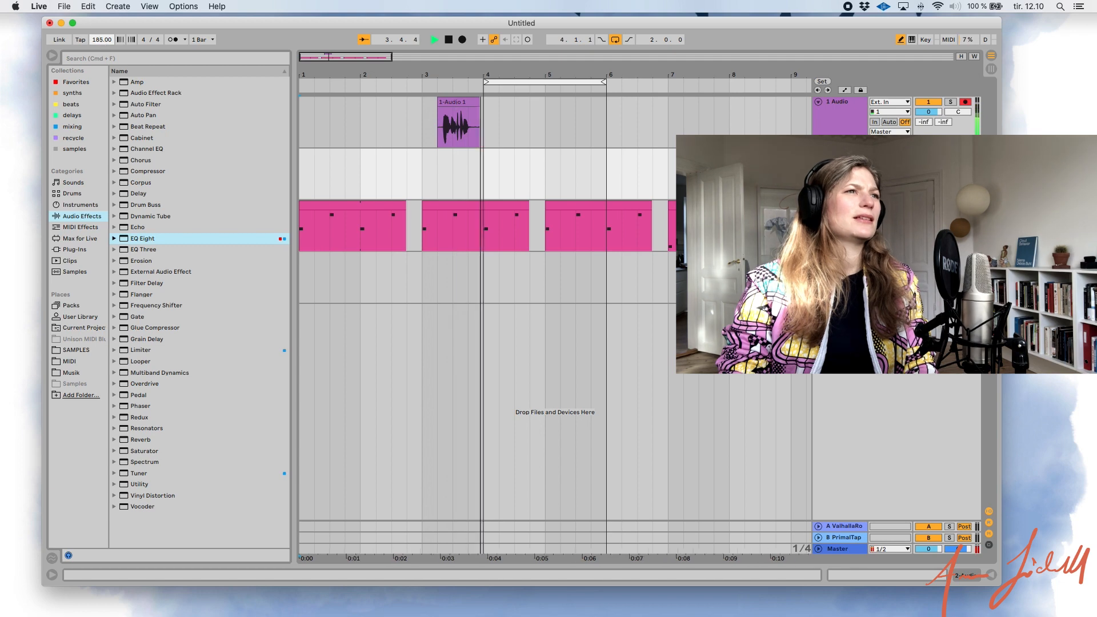
{"action": "key", "text": "space"}
Lower the song tempo and set it to 90 BPM.
{"action": "left_click_drag", "start_coordinate": [101, 39], "coordinate": [101, 69]}
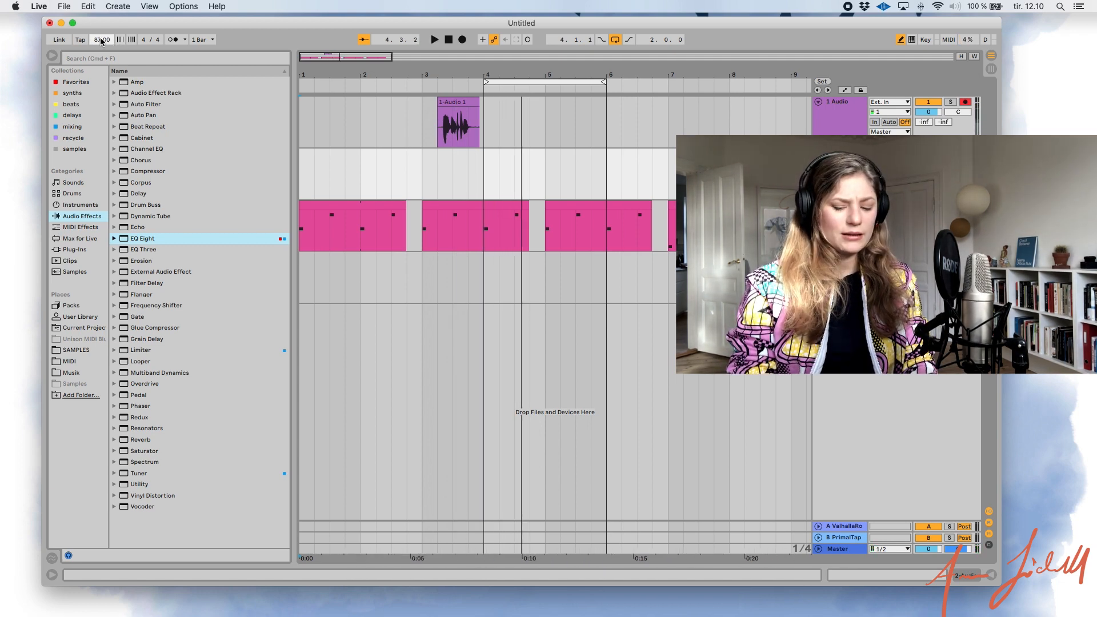
{"action": "type", "text": "90"}
{"action": "key", "text": "Return"}
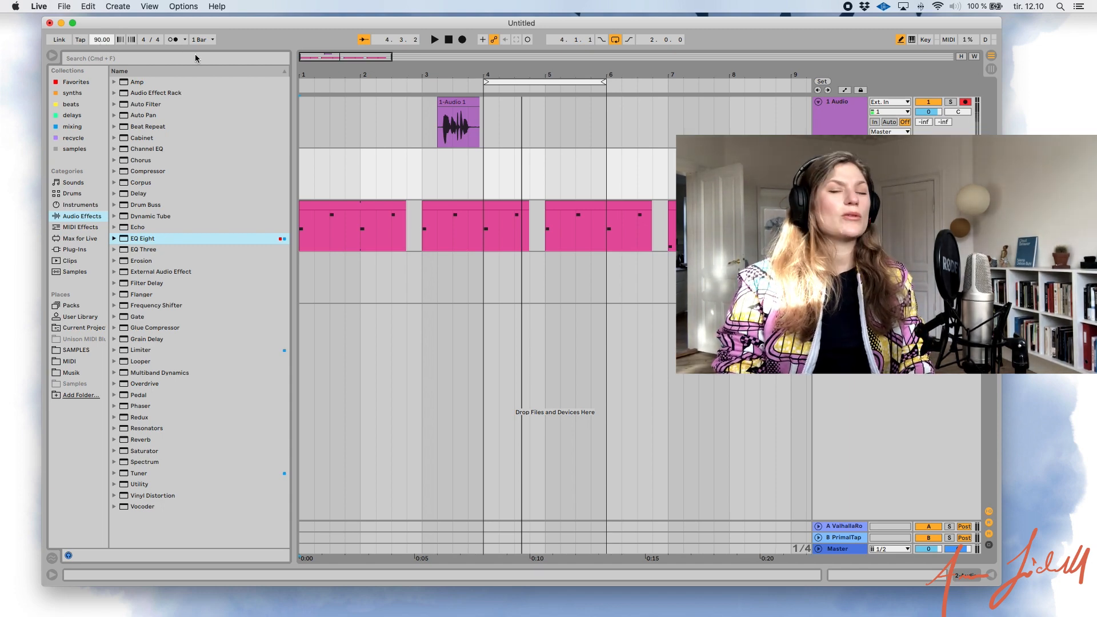
{"action": "left_click", "coordinate": [308, 126]}
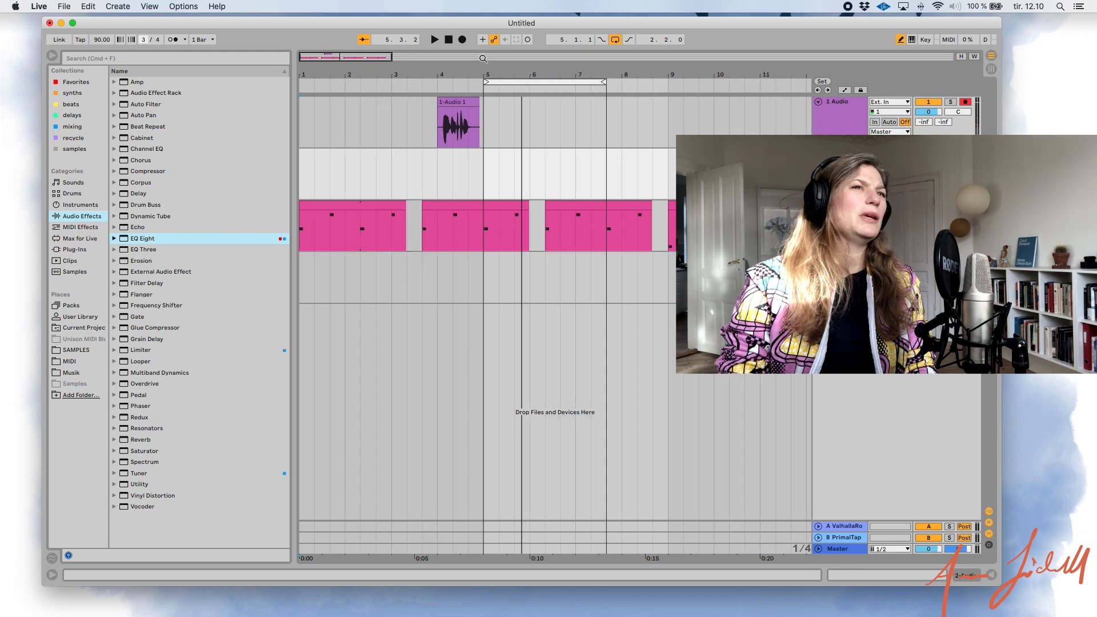
Return to the start of the Arrangement and record a short audio take on the 1 Audio track.
{"action": "left_click", "coordinate": [449, 41]}
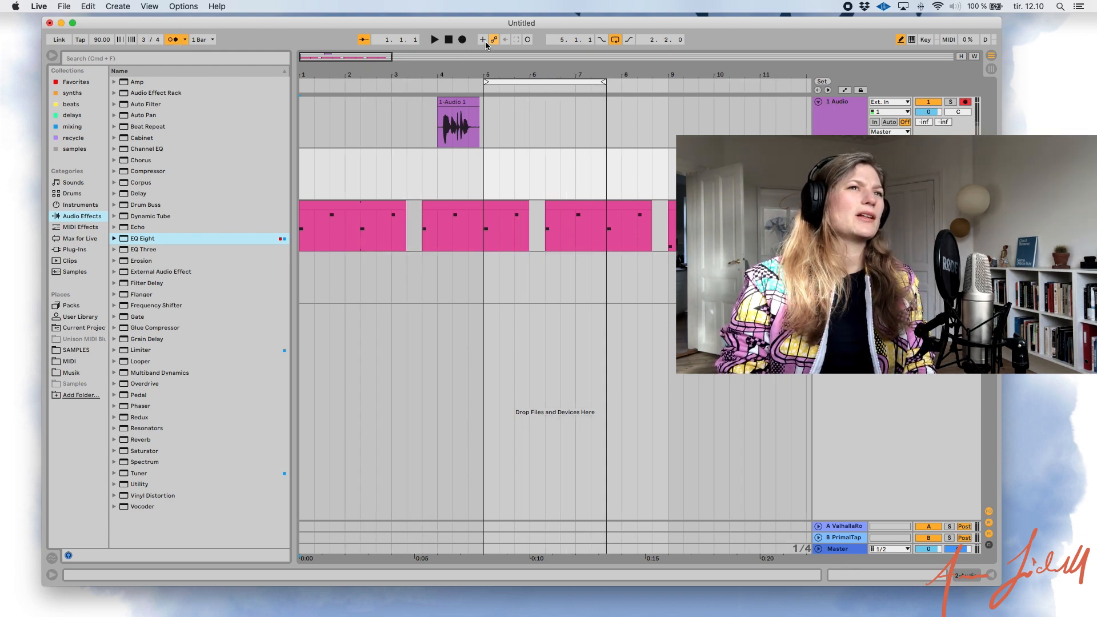
{"action": "left_click", "coordinate": [463, 42]}
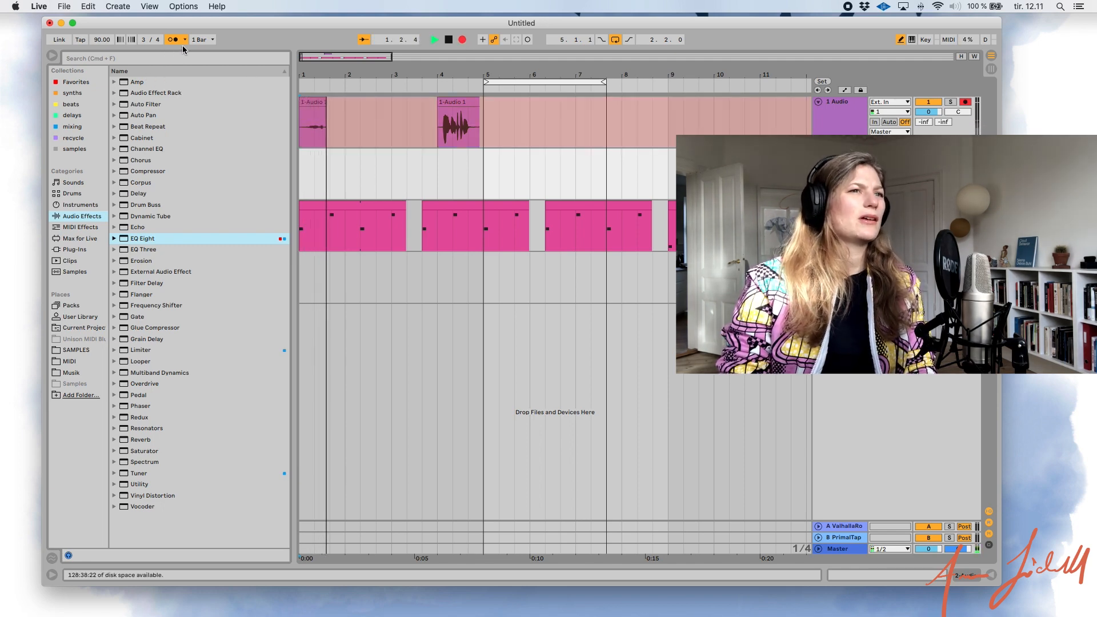
{"action": "key", "text": "space"}
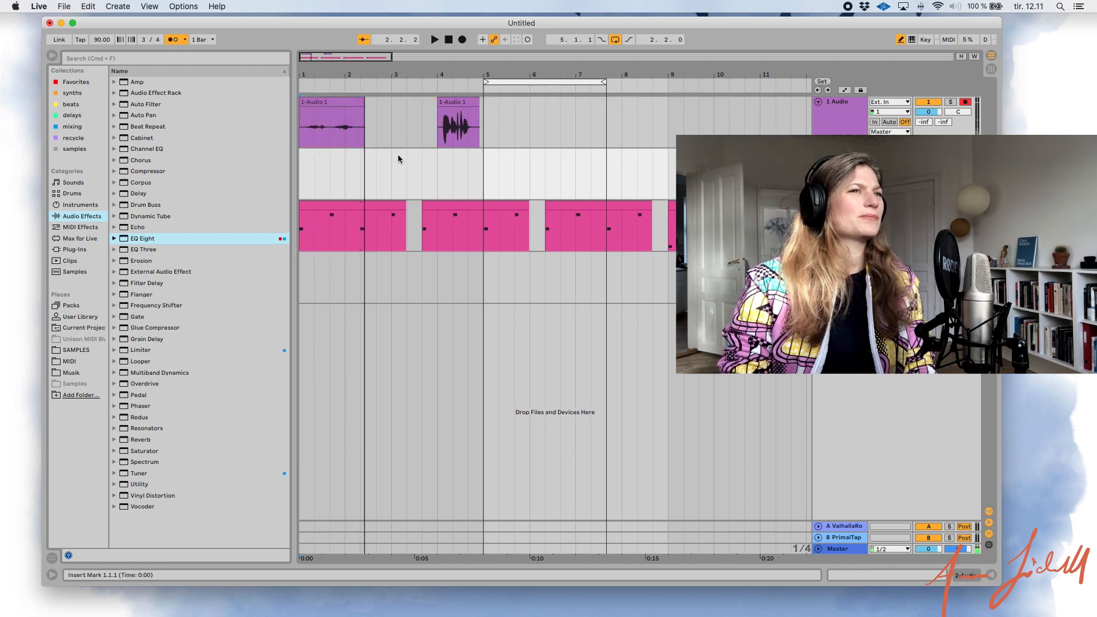
Examine the metronome's count-in, sound and rhythm settings and the global quantization choices.
{"action": "left_click", "coordinate": [185, 39]}
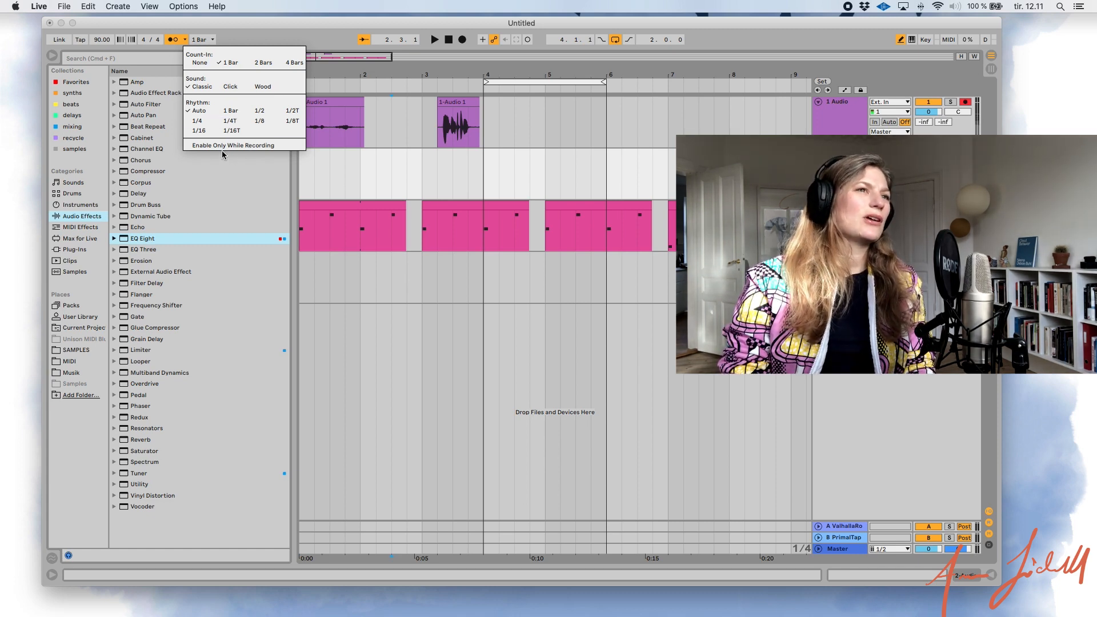
{"action": "left_click", "coordinate": [179, 39]}
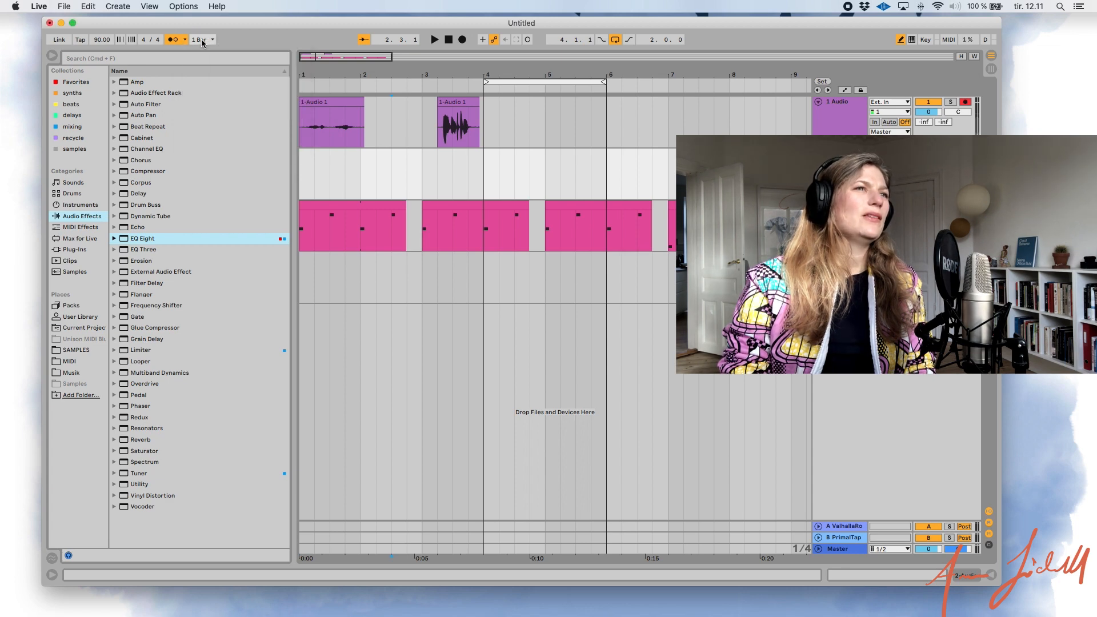
{"action": "left_click", "coordinate": [203, 40]}
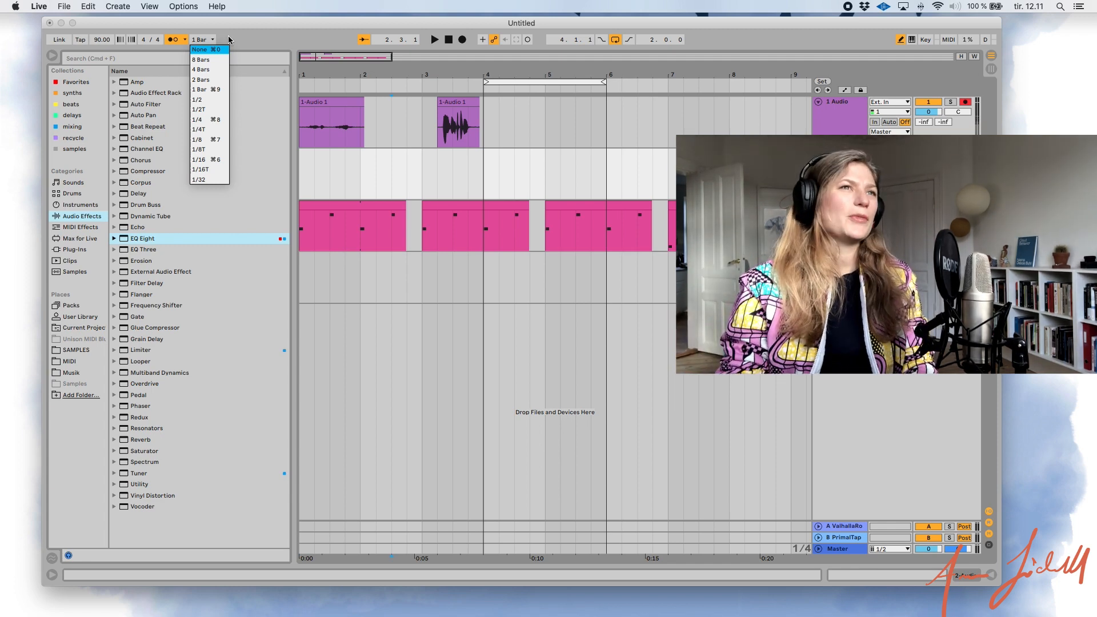
{"action": "left_click", "coordinate": [247, 42]}
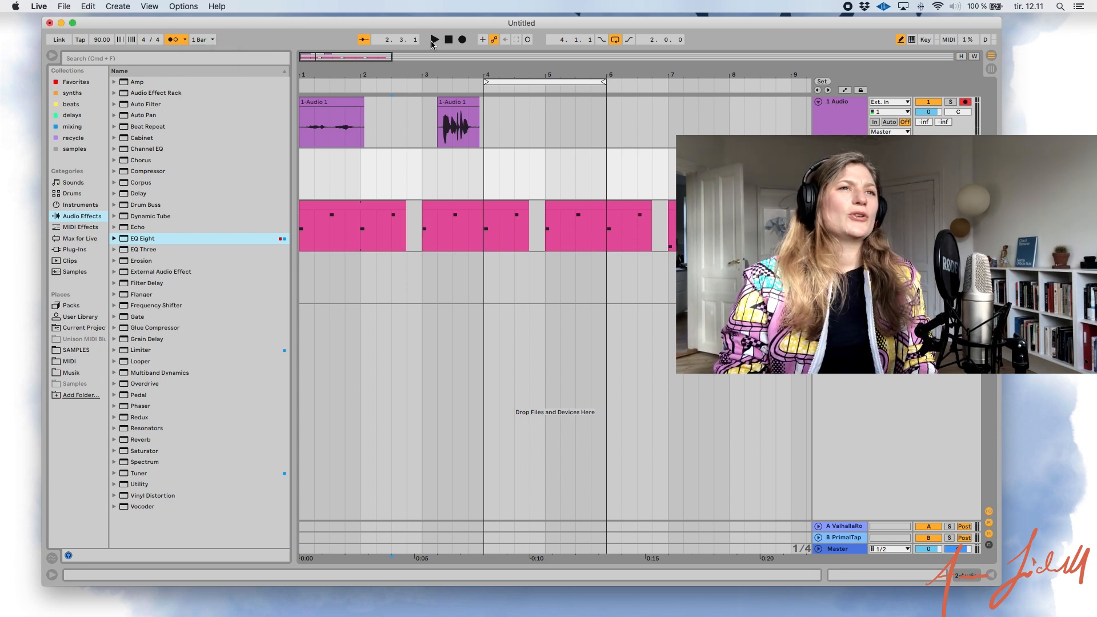
Record another audio take over the first bar on the 1 Audio track.
{"action": "left_click", "coordinate": [463, 40]}
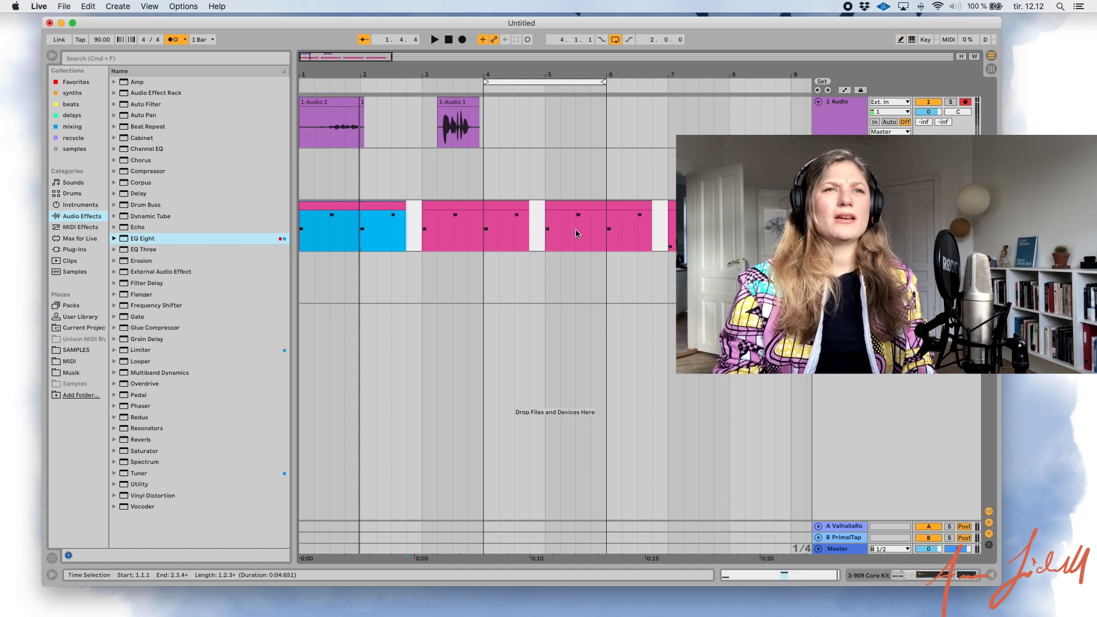
Open the drum clip at bar 5 and draw sixteenth-note Hihat Open 909 notes from 1.2 to 1.3.4 in Draw Mode.
{"action": "double_click", "coordinate": [574, 206]}
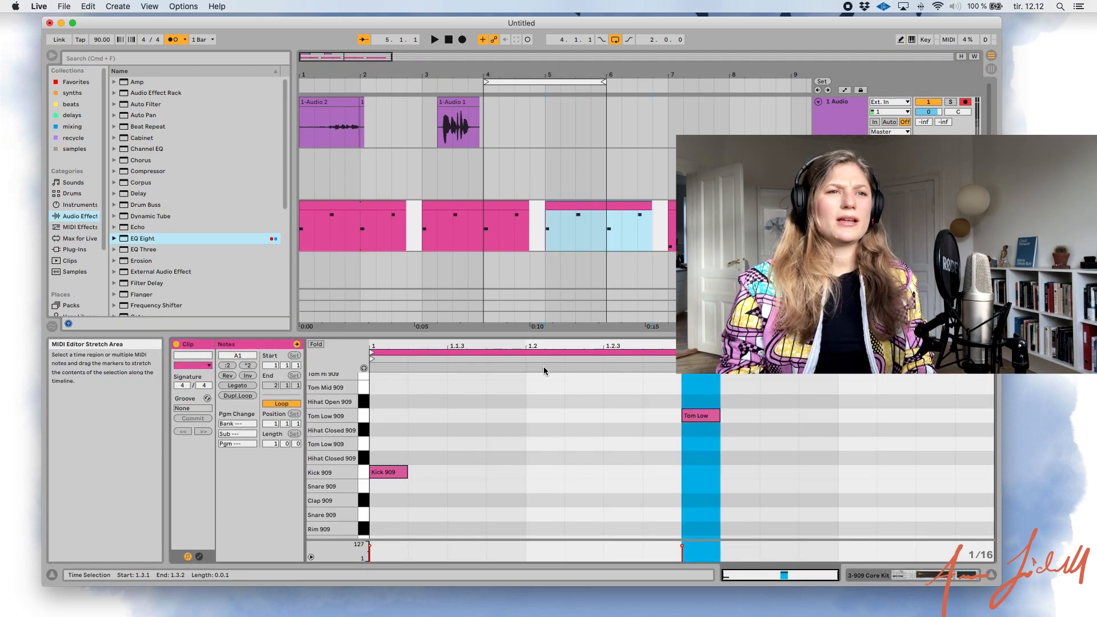
{"action": "left_click", "coordinate": [898, 39]}
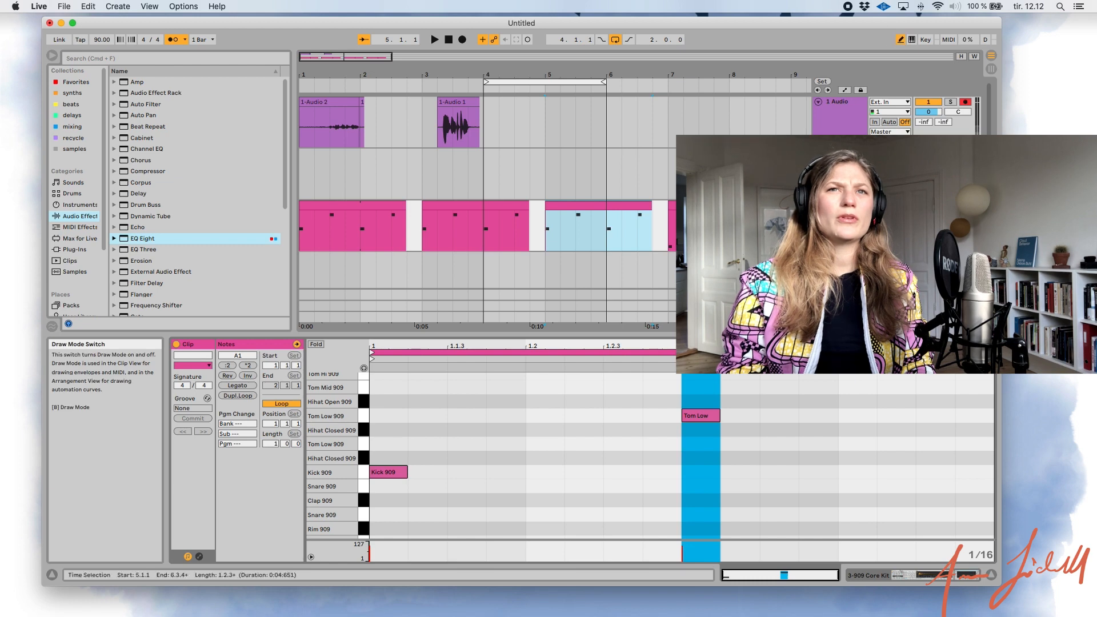
{"action": "mouse_move", "coordinate": [545, 402]}
{"action": "left_mouse_down"}
{"action": "mouse_move", "coordinate": [638, 534]}
{"action": "mouse_move", "coordinate": [794, 403]}
{"action": "left_mouse_up"}
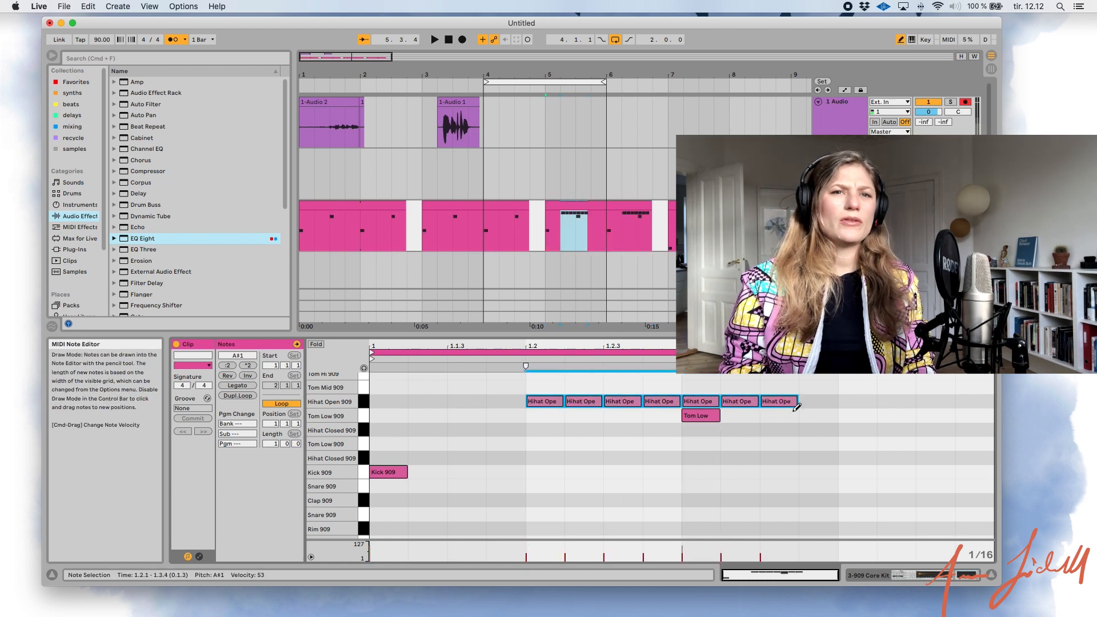
Draw two Tom Low 909 notes from 1.3, two Kick 909 notes from 1.2.2, and two Hihat Closed 909 notes from 1.2.3.
{"action": "left_click", "coordinate": [701, 444]}
{"action": "left_click", "coordinate": [740, 444]}
{"action": "left_click_drag", "start_coordinate": [583, 472], "coordinate": [622, 472]}
{"action": "left_click_drag", "start_coordinate": [628, 430], "coordinate": [662, 430]}
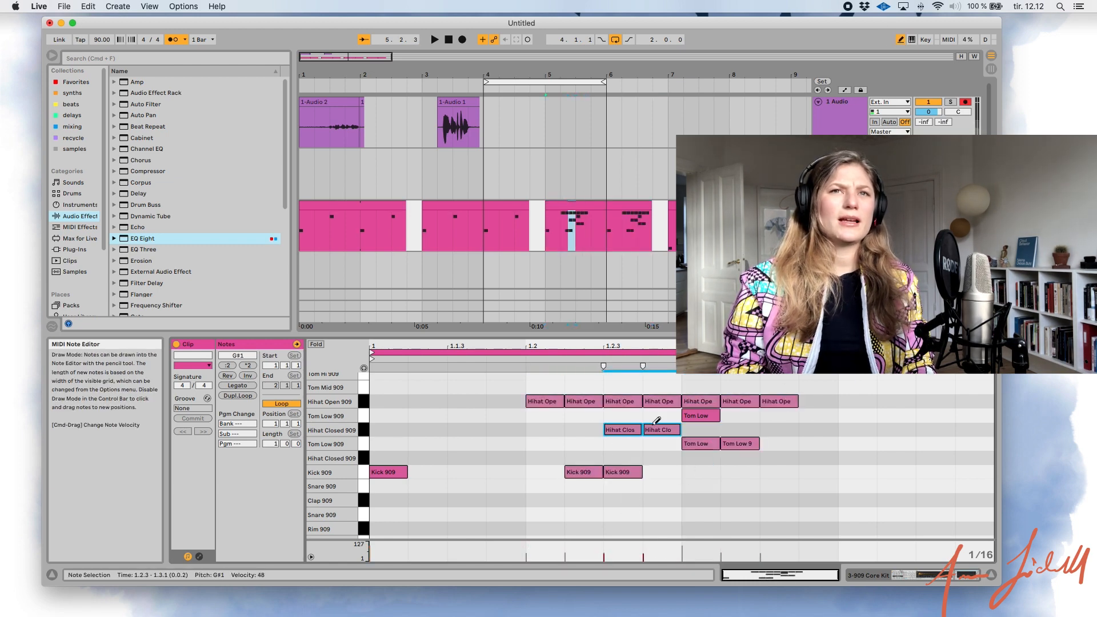
Turn off Draw Mode and disarm the 1 Audio track for recording.
{"action": "left_click", "coordinate": [901, 40]}
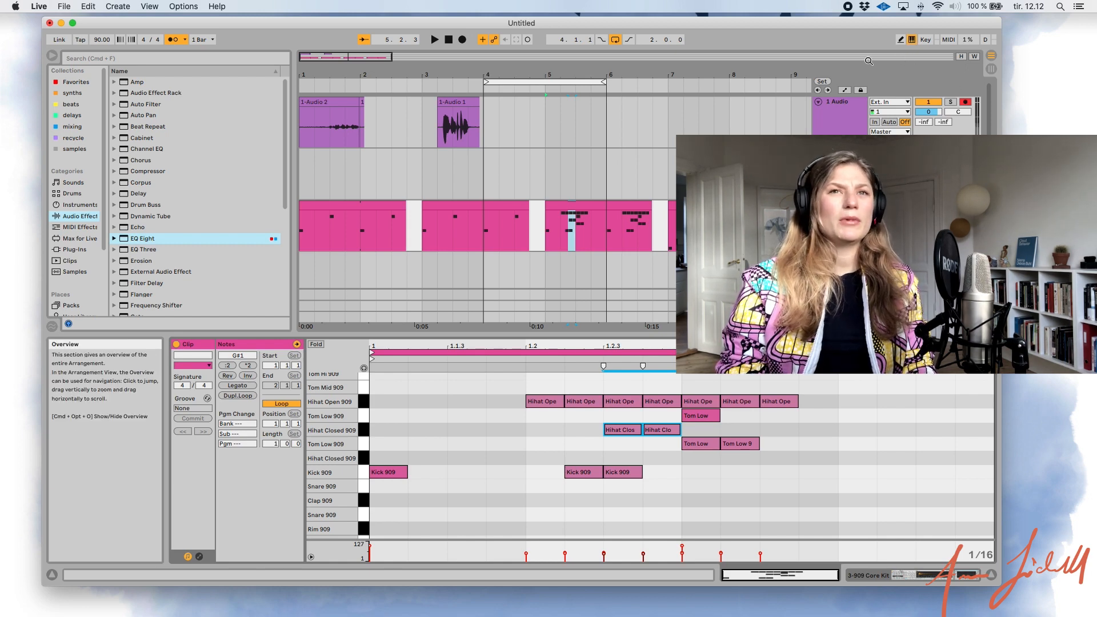
{"action": "left_click", "coordinate": [966, 102]}
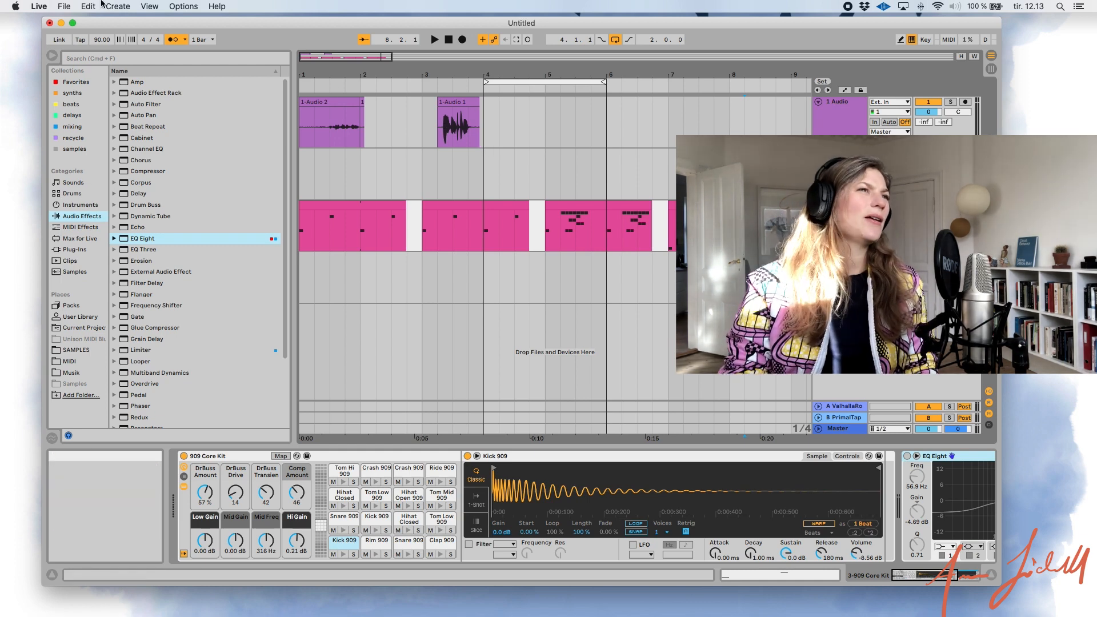
Open the preferences at the Look/Feel page.
{"action": "left_click", "coordinate": [64, 6]}
{"action": "mouse_move", "coordinate": [39, 6]}
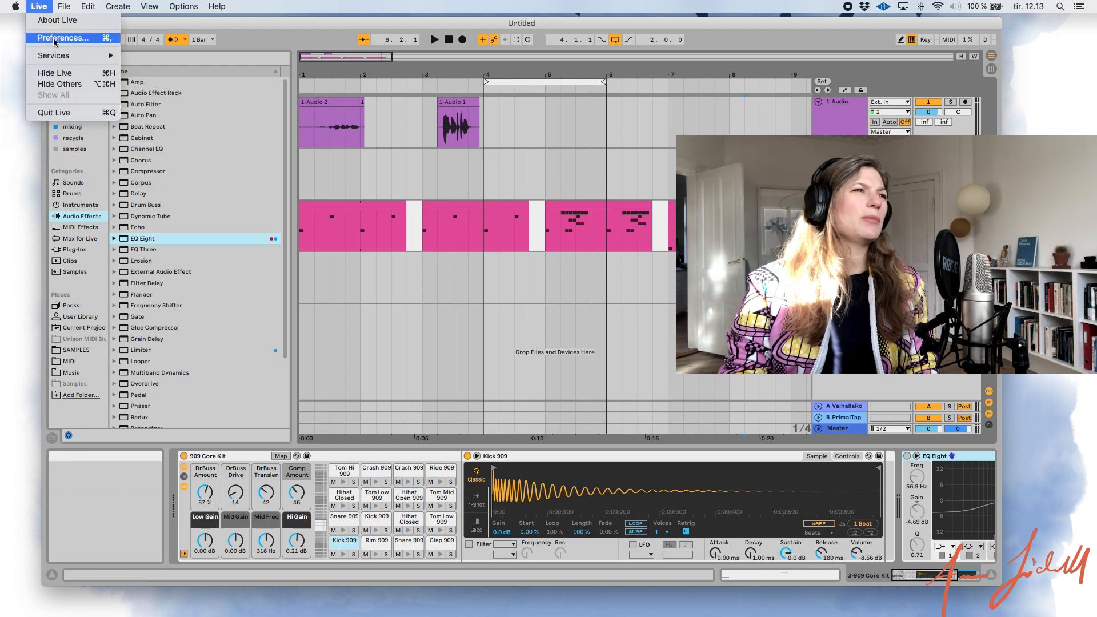
{"action": "left_click", "coordinate": [62, 37]}
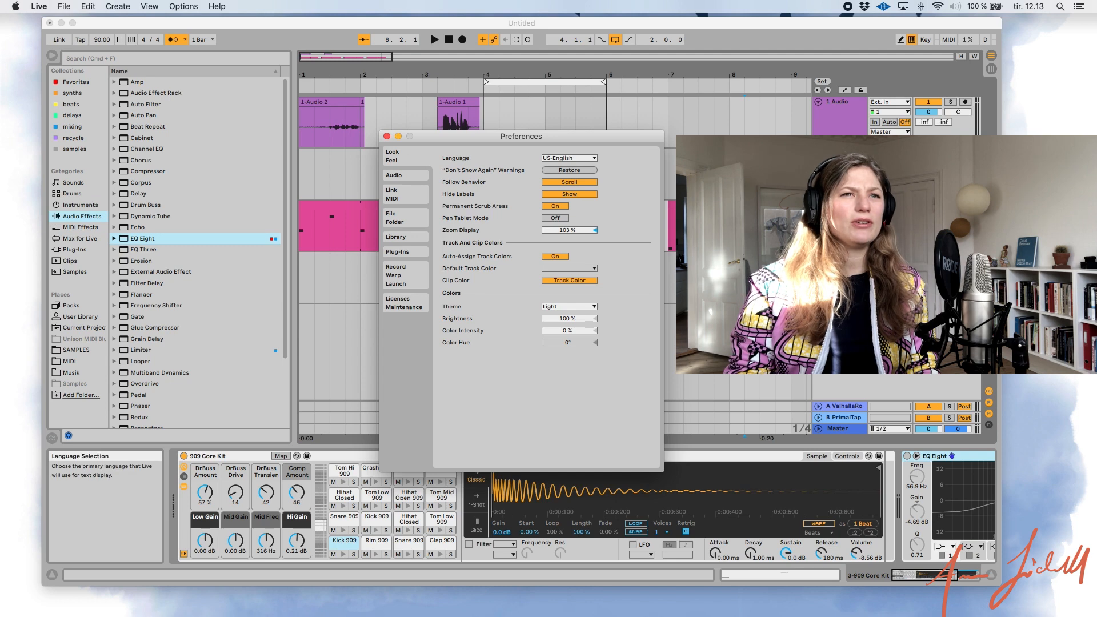
Try the Dark and Mid Dark interface themes and switch back to the Light theme.
{"action": "left_click", "coordinate": [566, 308]}
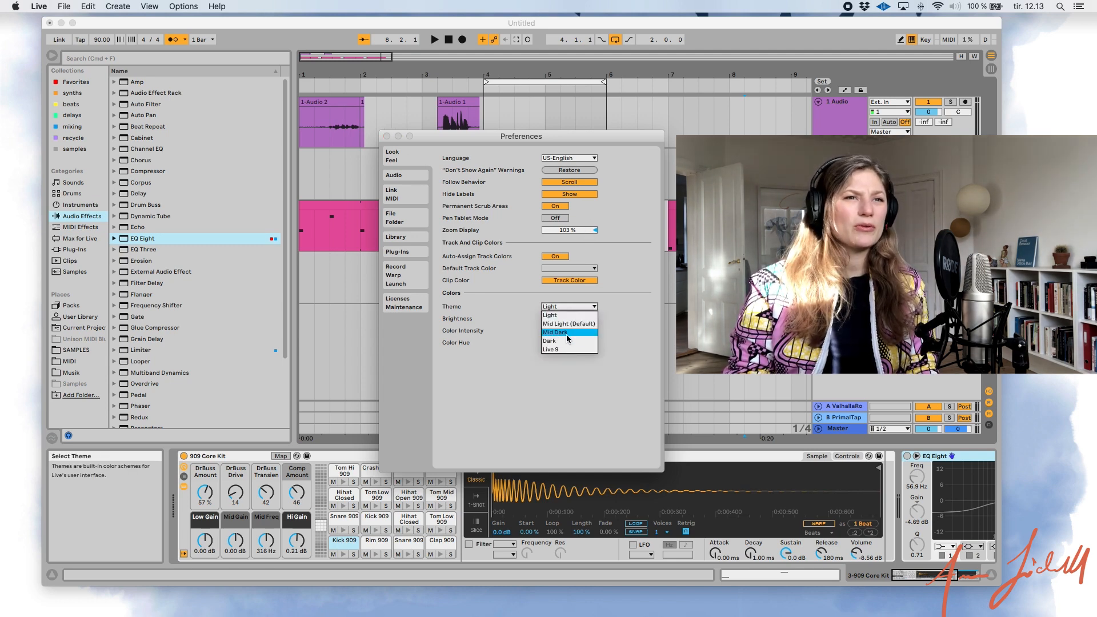
{"action": "left_click", "coordinate": [567, 335]}
{"action": "left_click", "coordinate": [567, 307]}
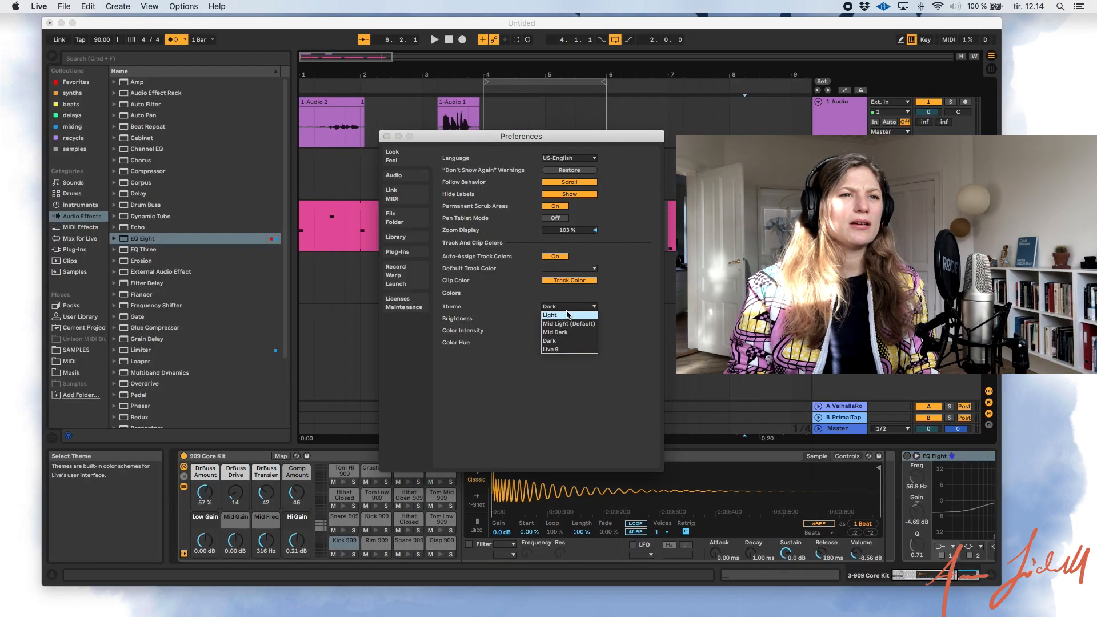
{"action": "left_click", "coordinate": [557, 332]}
{"action": "left_click", "coordinate": [567, 307]}
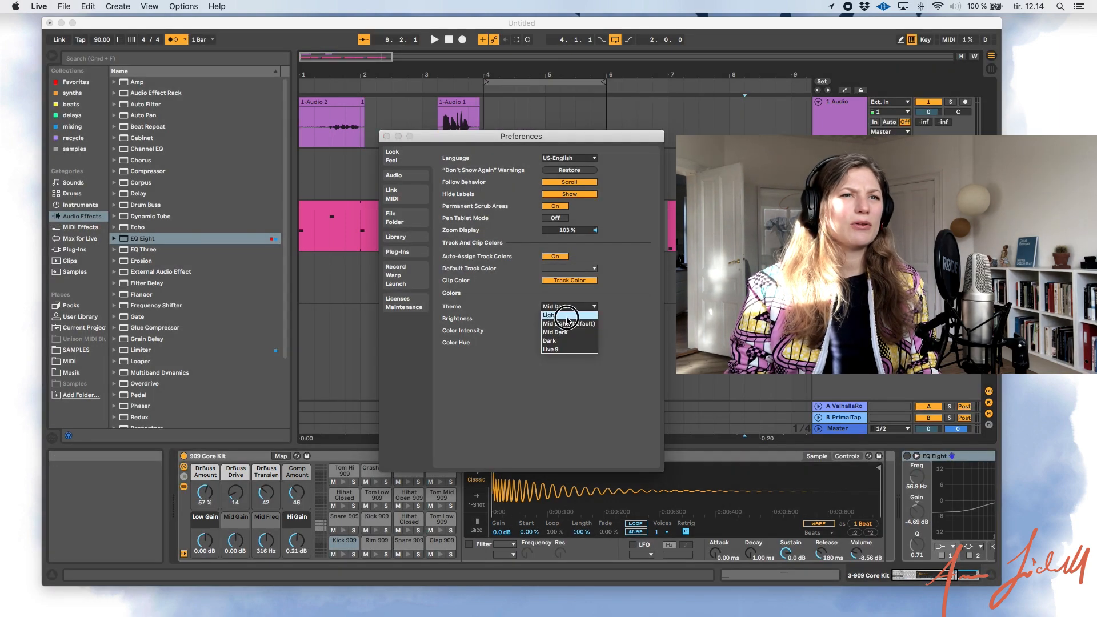
{"action": "left_click", "coordinate": [557, 315]}
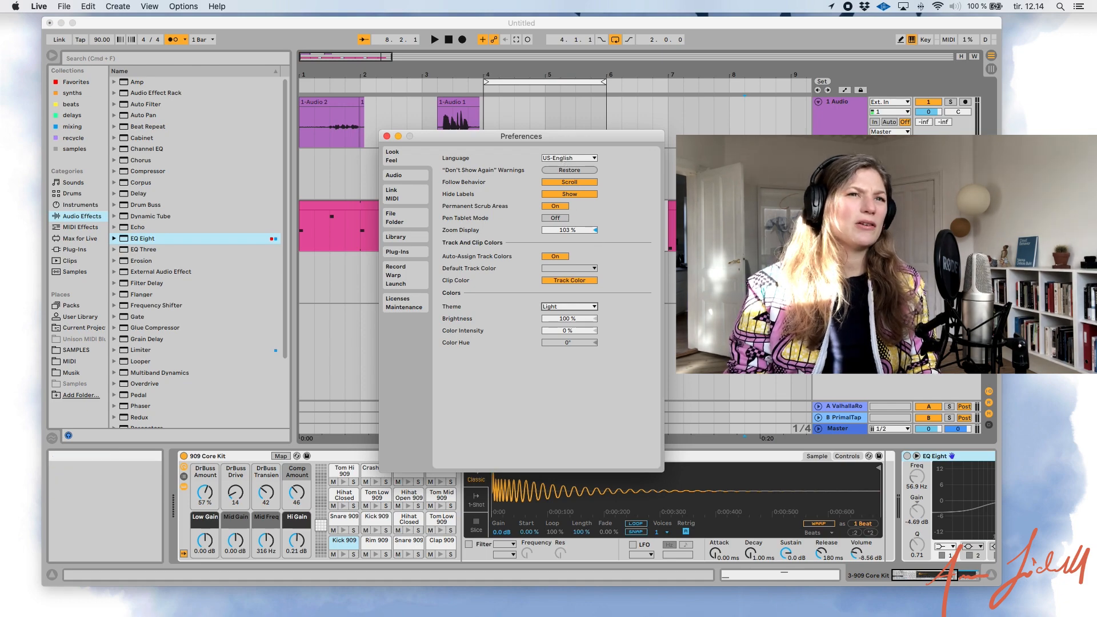
Set the interface's zoom display to 86 %.
{"action": "left_click_drag", "start_coordinate": [553, 228], "coordinate": [553, 274]}
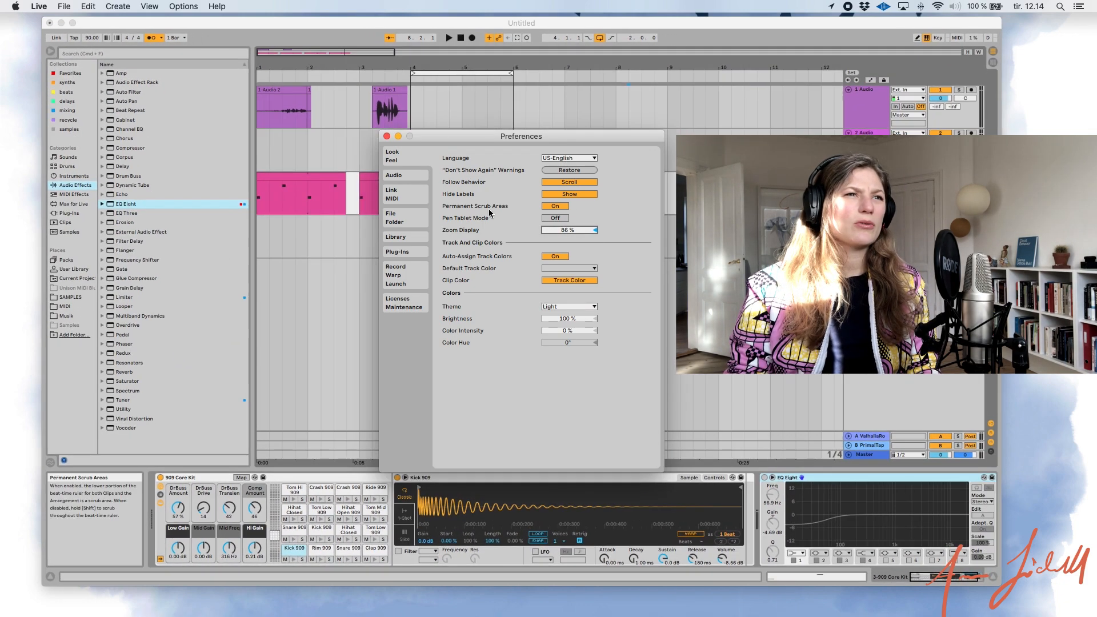
Examine the audio device, Link/MIDI, file, library, plug-in, record/warp/launch and licence preferences.
{"action": "left_click", "coordinate": [397, 175]}
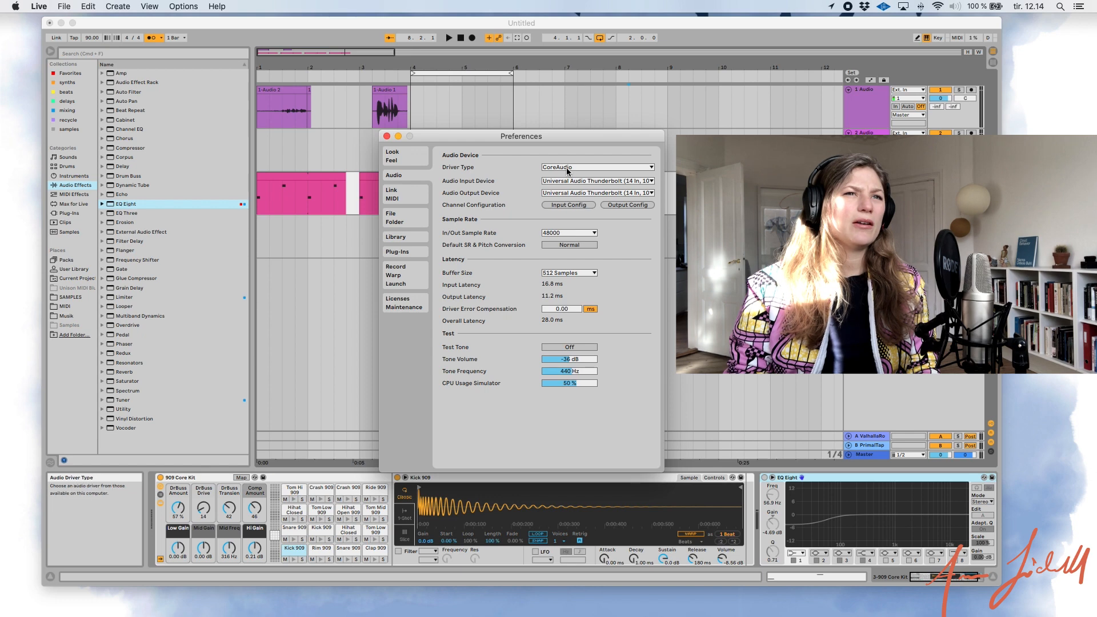
{"action": "left_click", "coordinate": [564, 183]}
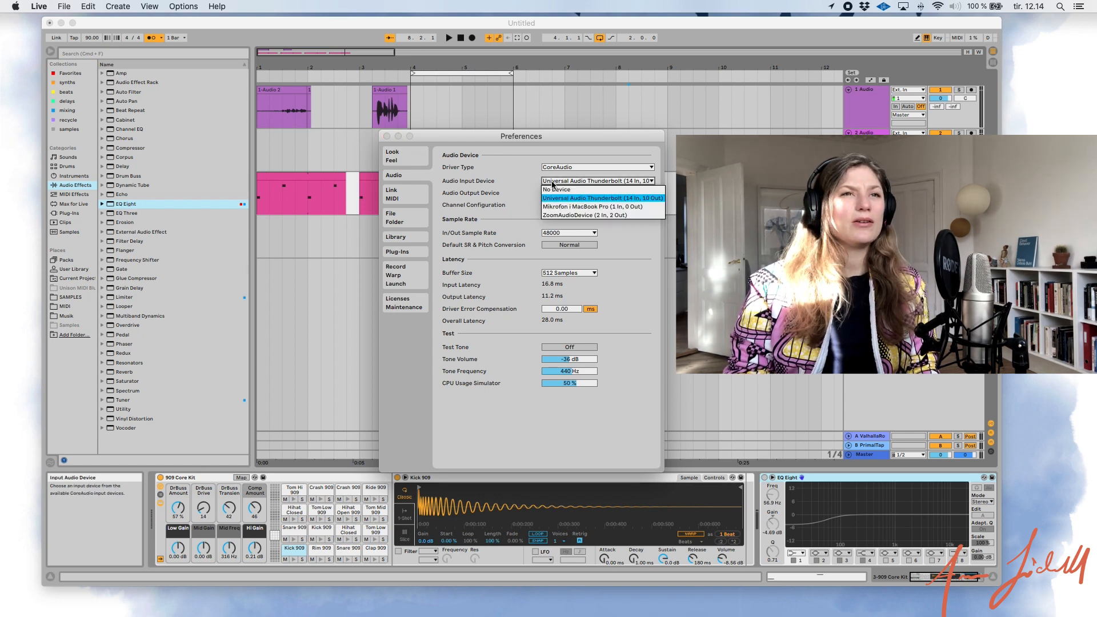
{"action": "left_click", "coordinate": [519, 188]}
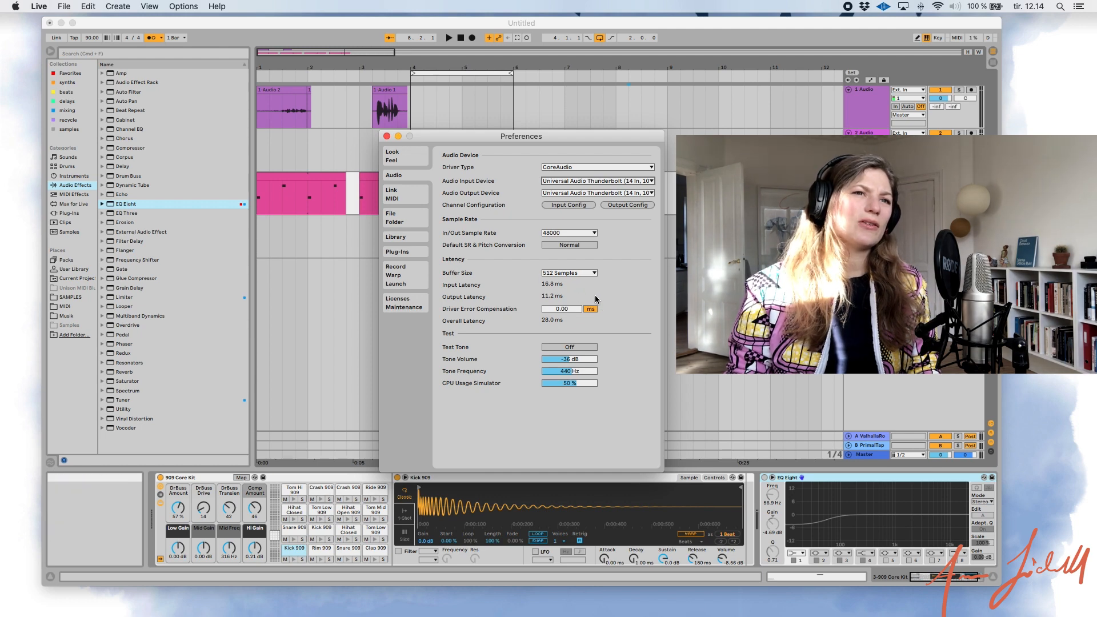
{"action": "left_click", "coordinate": [392, 194]}
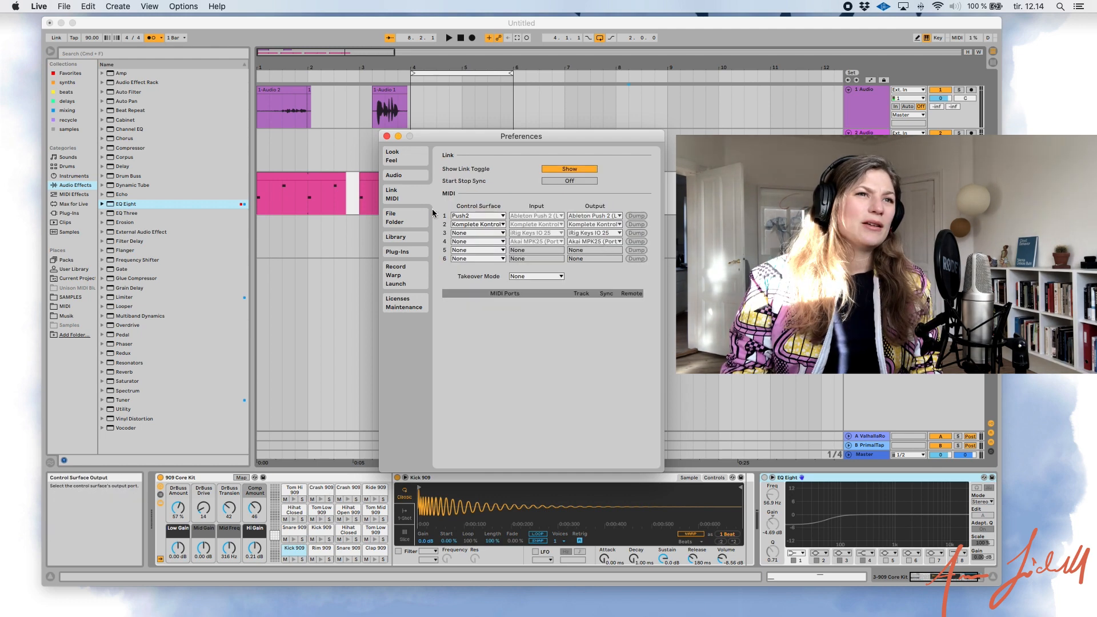
{"action": "left_click", "coordinate": [403, 215]}
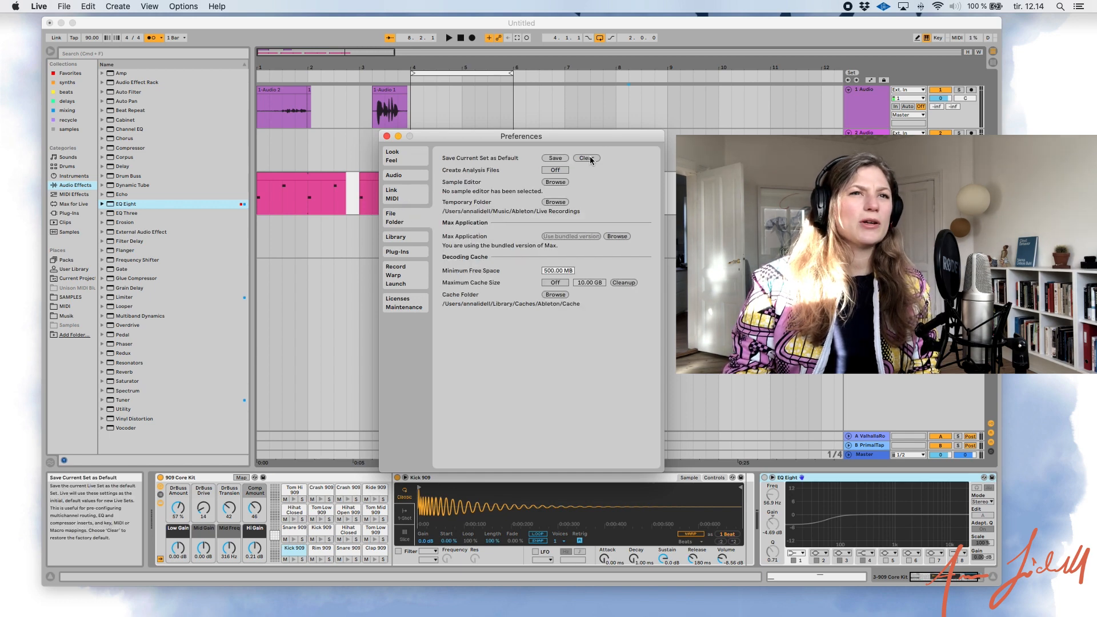
{"action": "left_click", "coordinate": [409, 240]}
{"action": "left_click", "coordinate": [402, 251]}
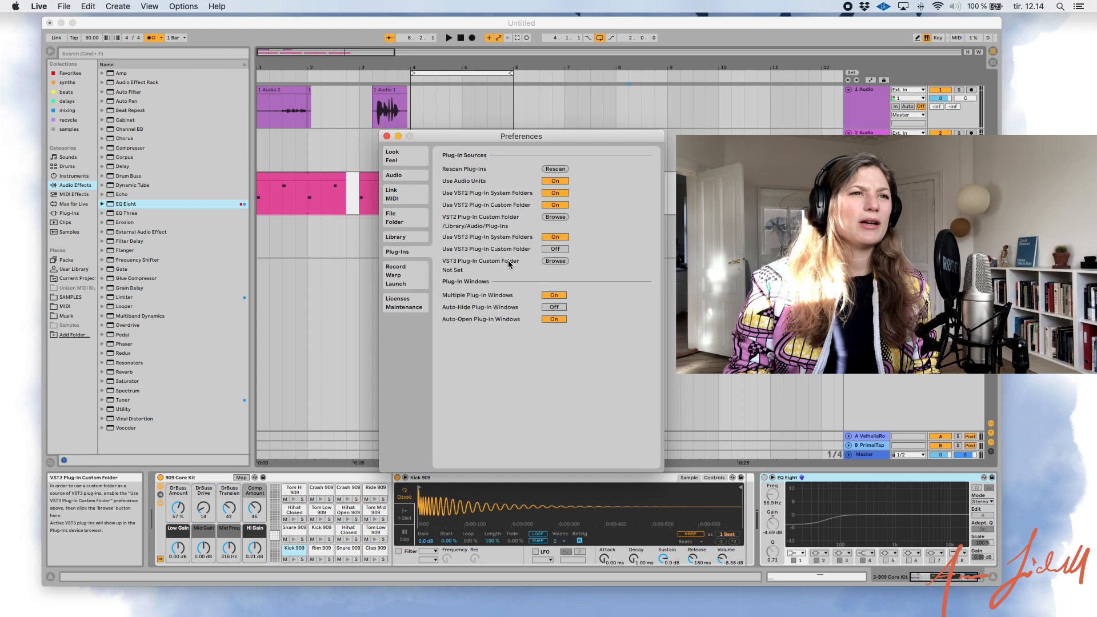
{"action": "left_click", "coordinate": [388, 271]}
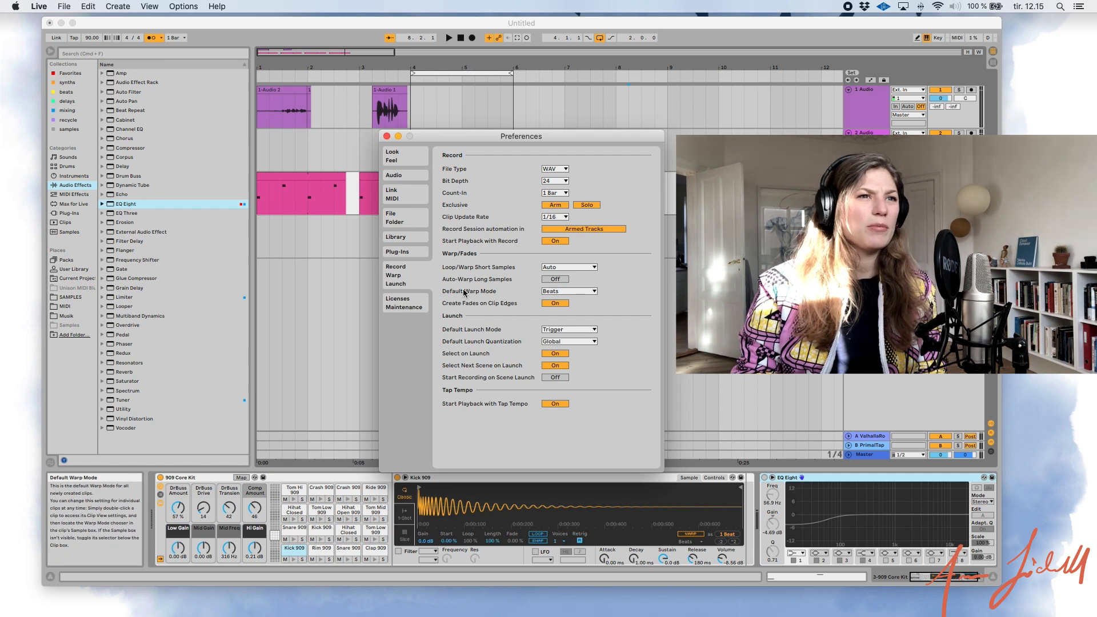
{"action": "left_click", "coordinate": [402, 303]}
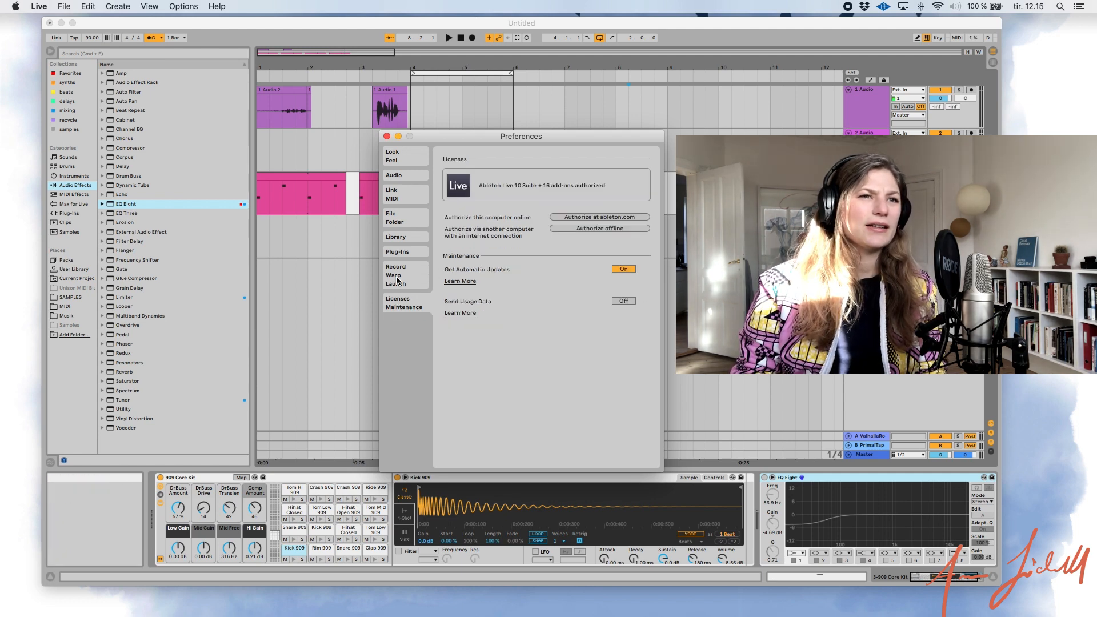
{"action": "left_click", "coordinate": [397, 280]}
Leave the preferences, select everything in the arrangement and set the loop to span the whole song.
{"action": "left_click", "coordinate": [457, 160]}
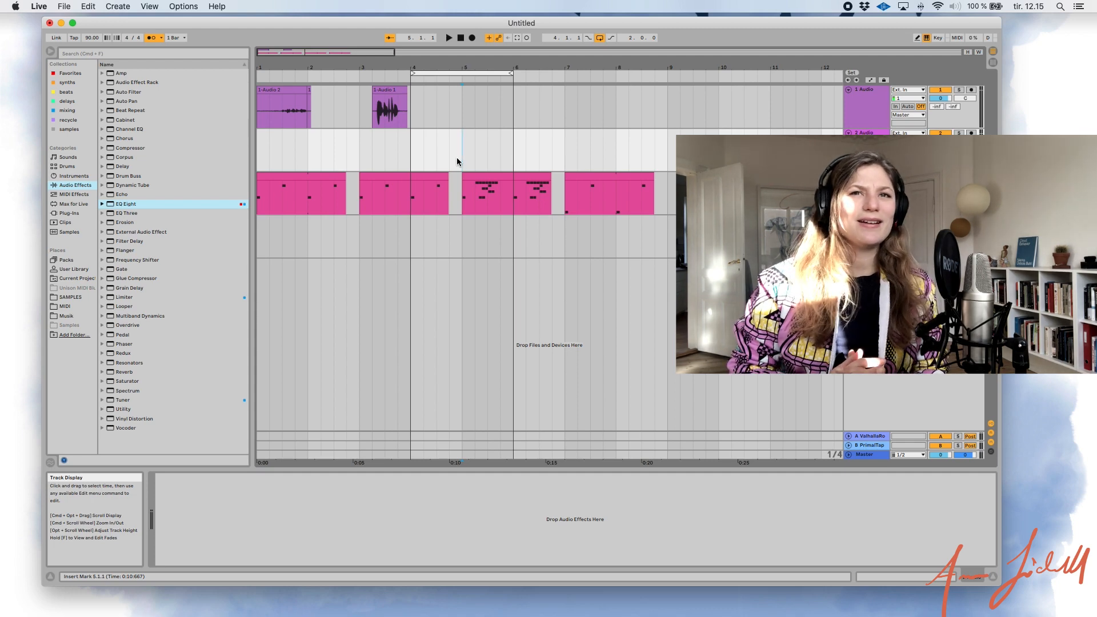
{"action": "key", "text": "super+a"}
{"action": "key", "text": "super+l"}
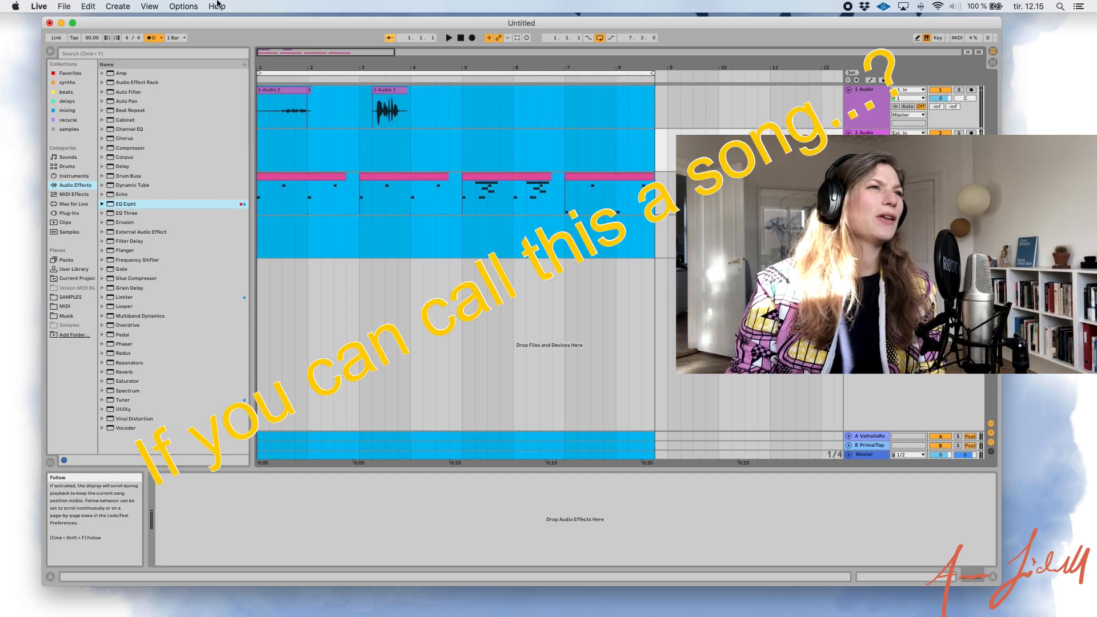
Open the audio/video export settings for the selected arrangement range.
{"action": "left_click", "coordinate": [64, 7]}
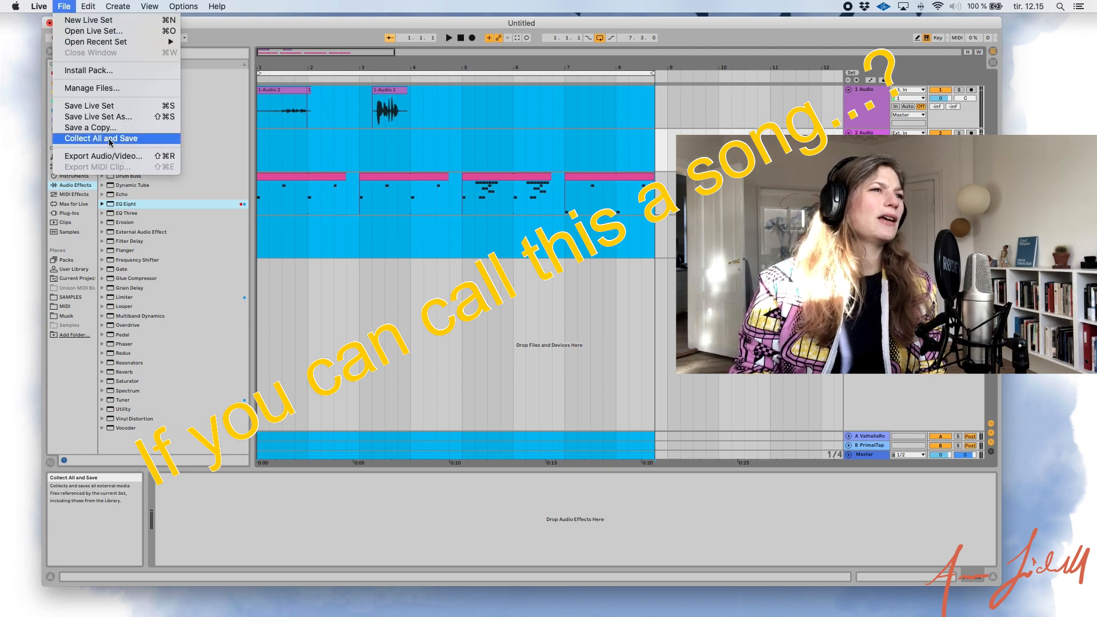
{"action": "left_click", "coordinate": [108, 158]}
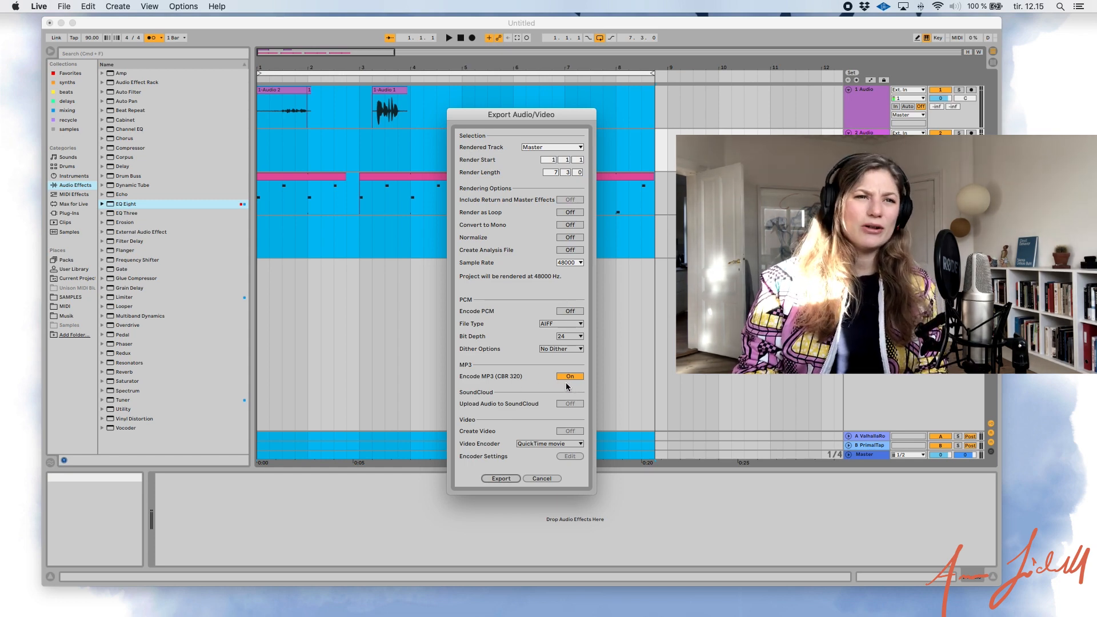
Try PCM encoding with the AIFF file type and switch PCM encoding back off.
{"action": "left_click", "coordinate": [570, 311]}
{"action": "left_click", "coordinate": [564, 323]}
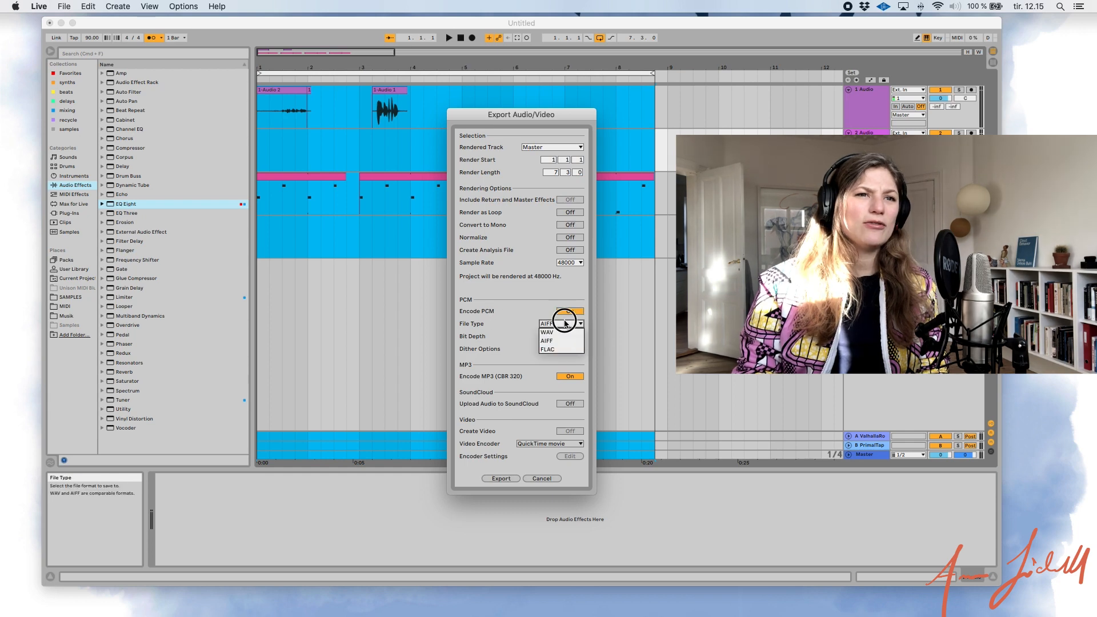
{"action": "left_click", "coordinate": [563, 341]}
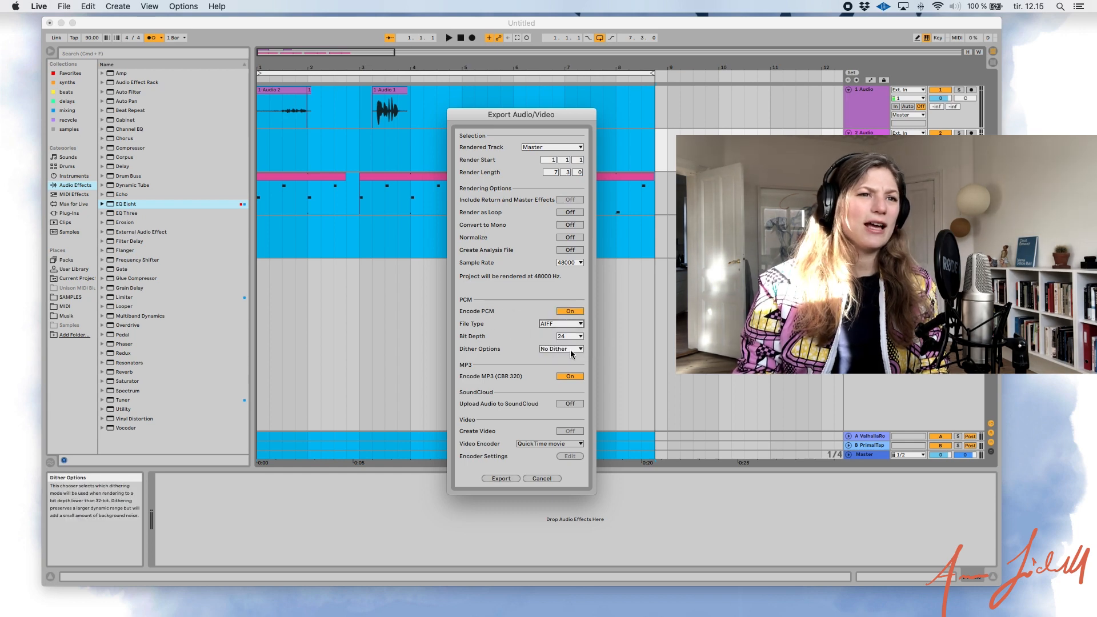
{"action": "left_click", "coordinate": [573, 310]}
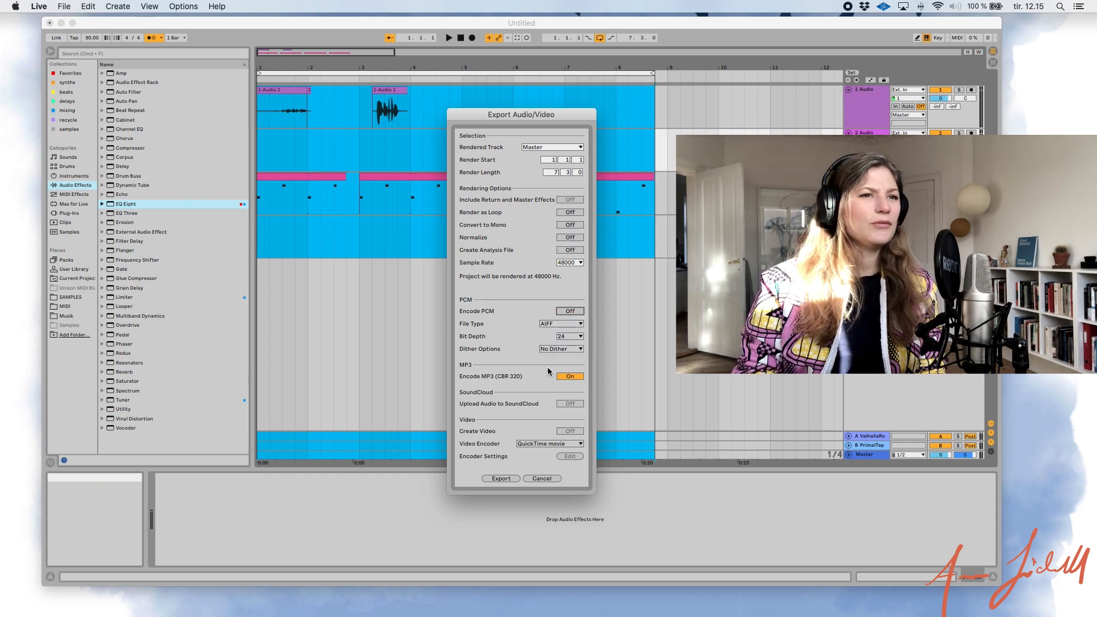
Export the song as an MP3 named something.mp3 to the Desktop, replacing the existing file.
{"action": "left_click", "coordinate": [496, 479]}
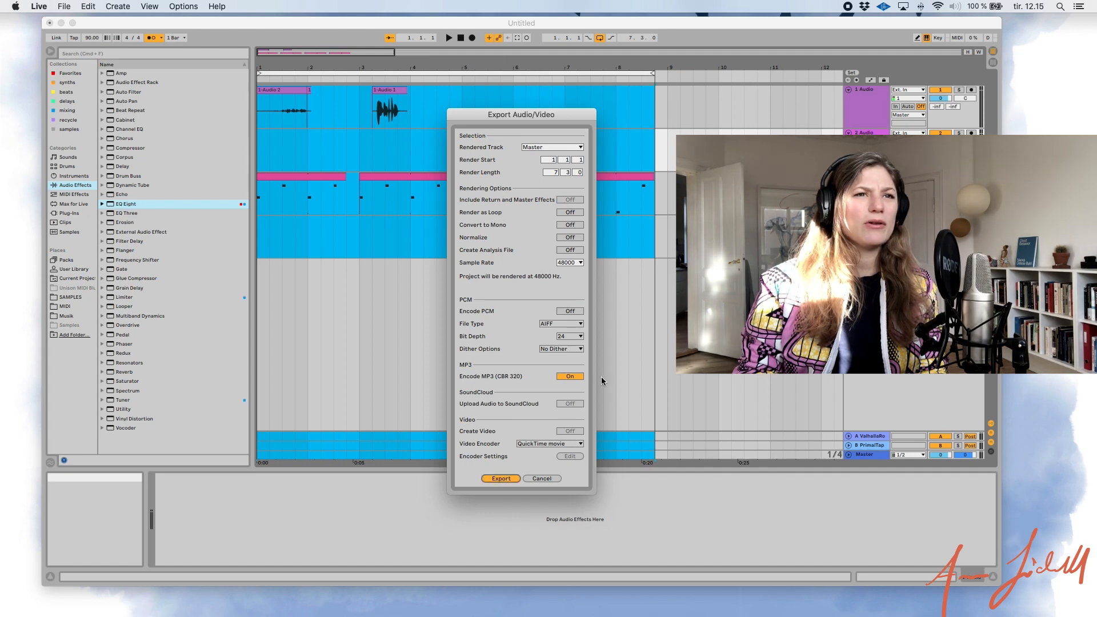
{"action": "left_click", "coordinate": [352, 238]}
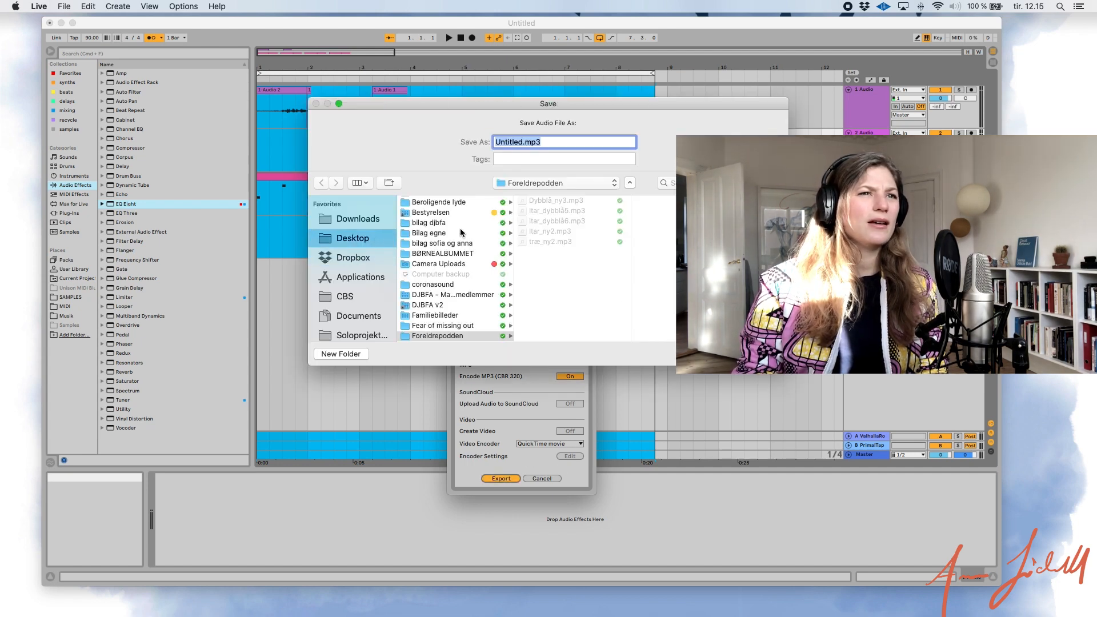
{"action": "double_click", "coordinate": [510, 141]}
{"action": "type", "text": "something"}
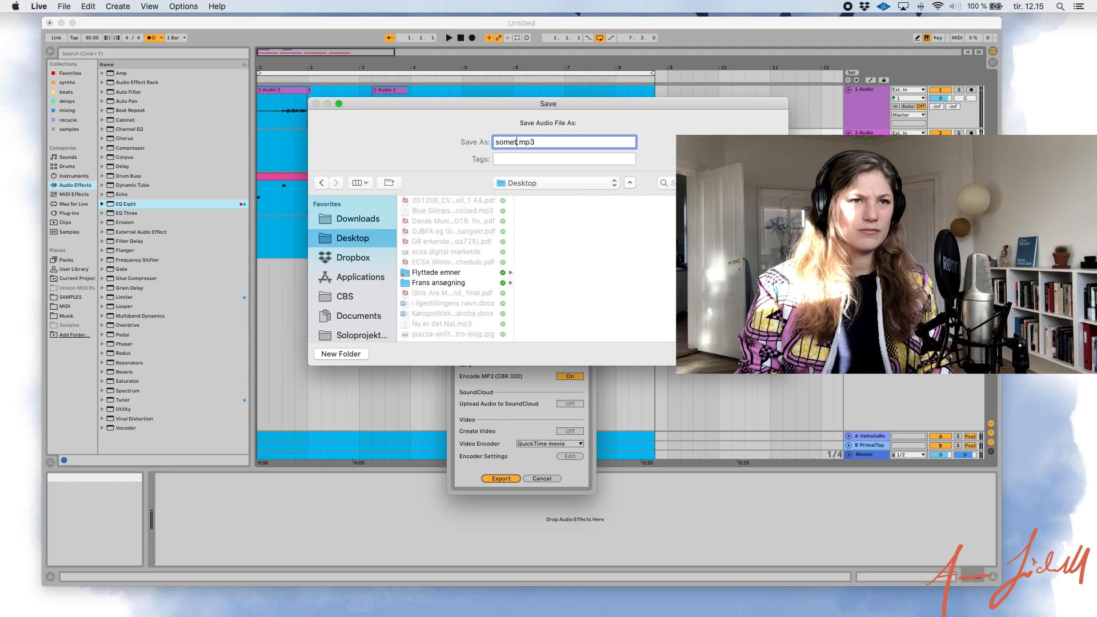
{"action": "key", "text": "Return"}
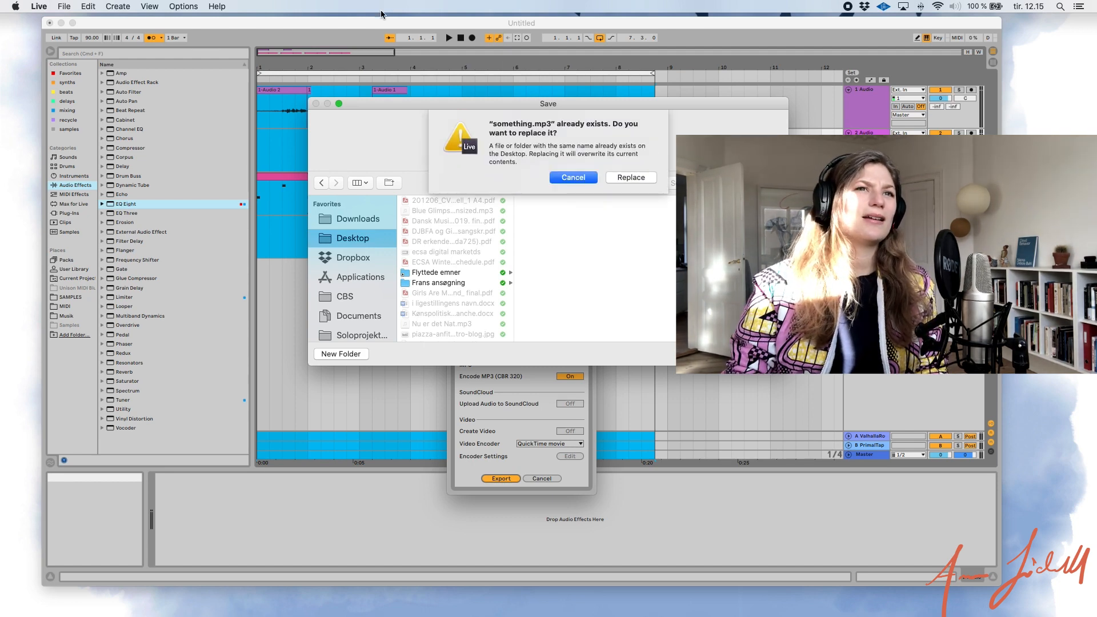
{"action": "left_click", "coordinate": [631, 177]}
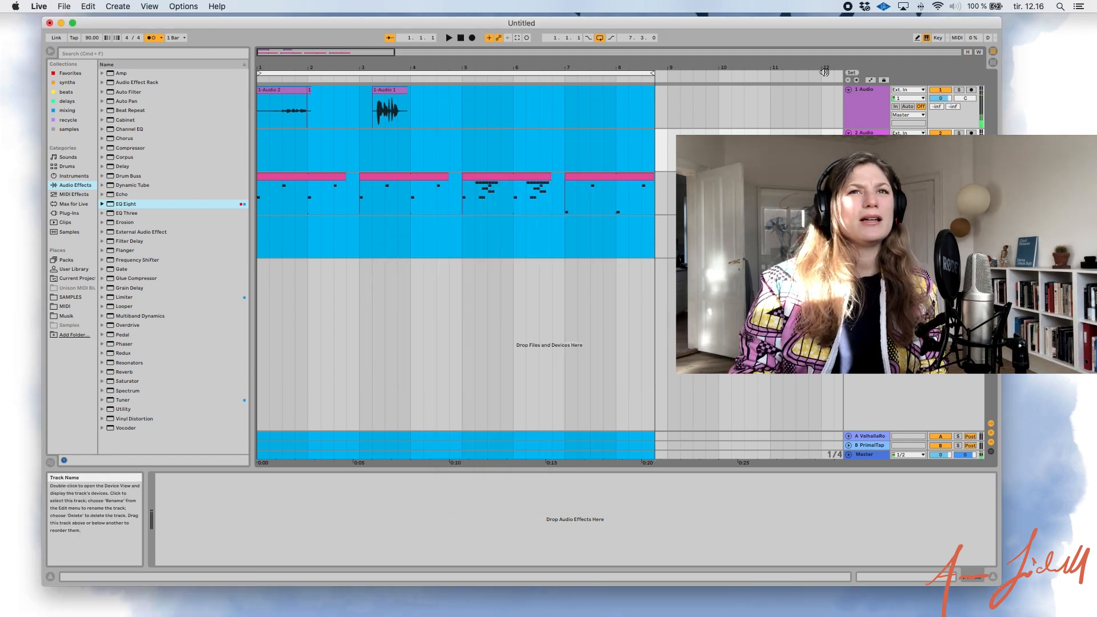
Move the application window slightly down to uncover the desktop above it.
{"action": "left_click_drag", "start_coordinate": [823, 23], "coordinate": [822, 52]}
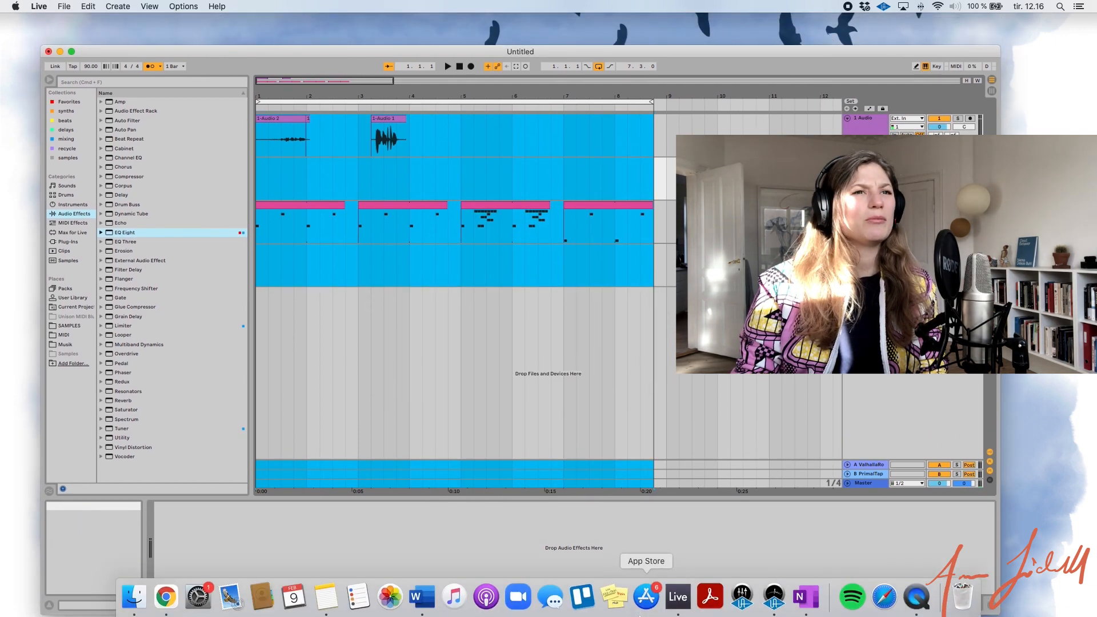